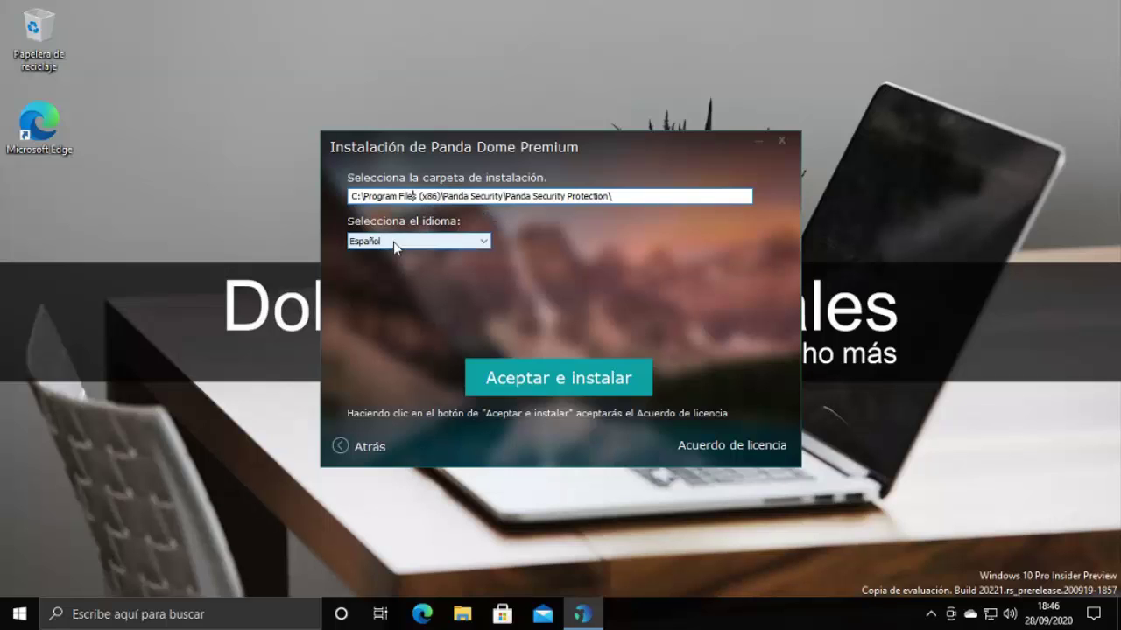
Keep Español as the installer language and run the Panda Dome installation to completion
left_click(547, 381)
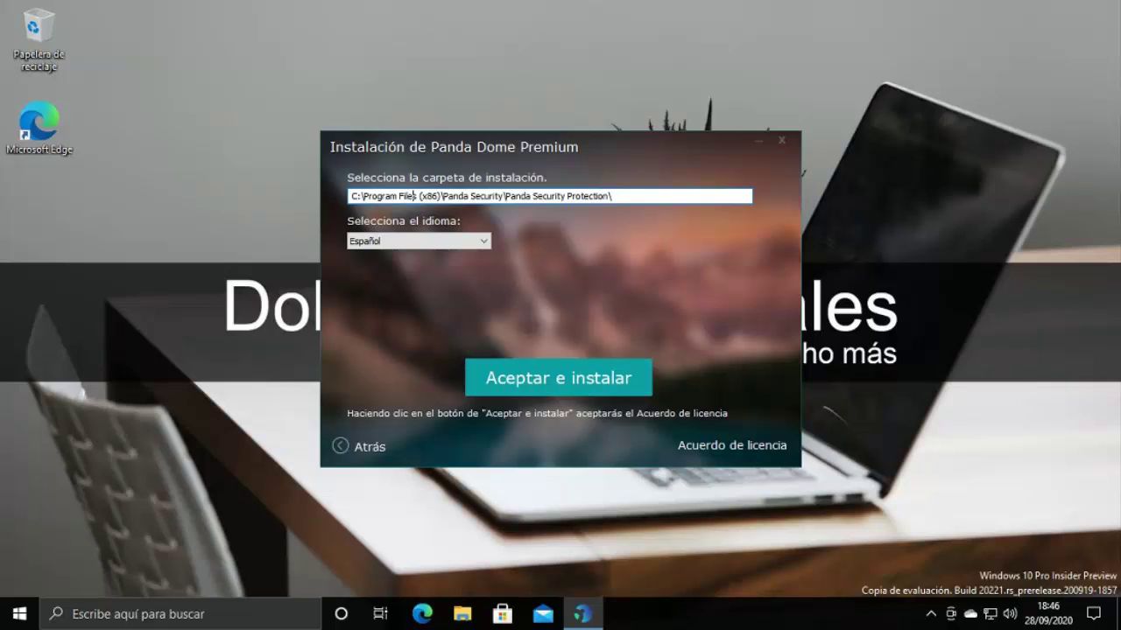
left_click(488, 240)
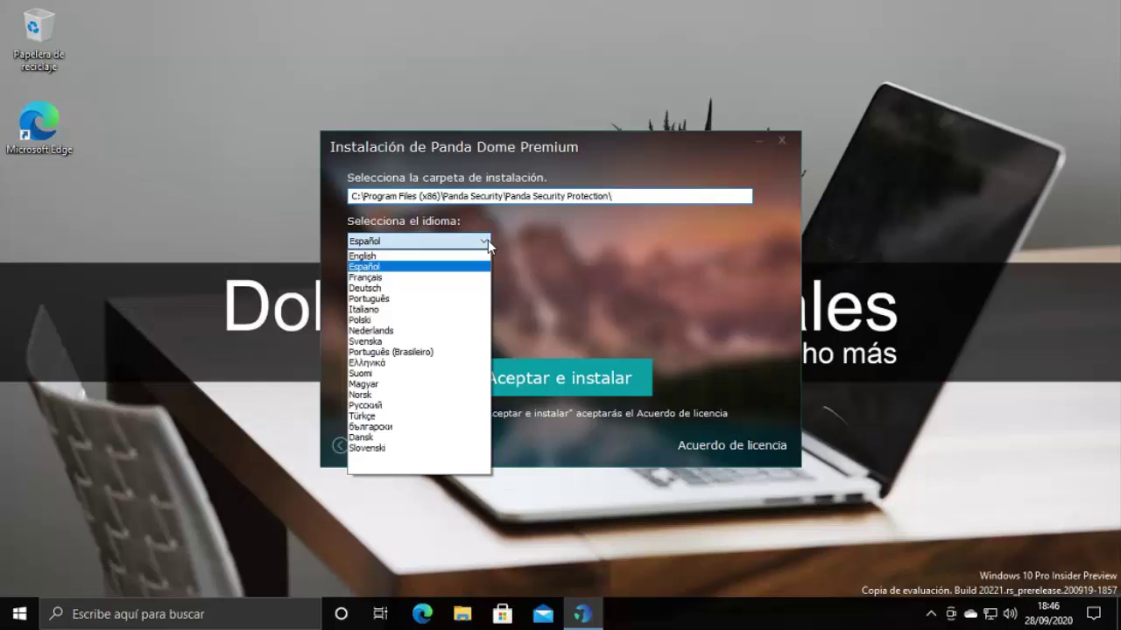
left_click(487, 240)
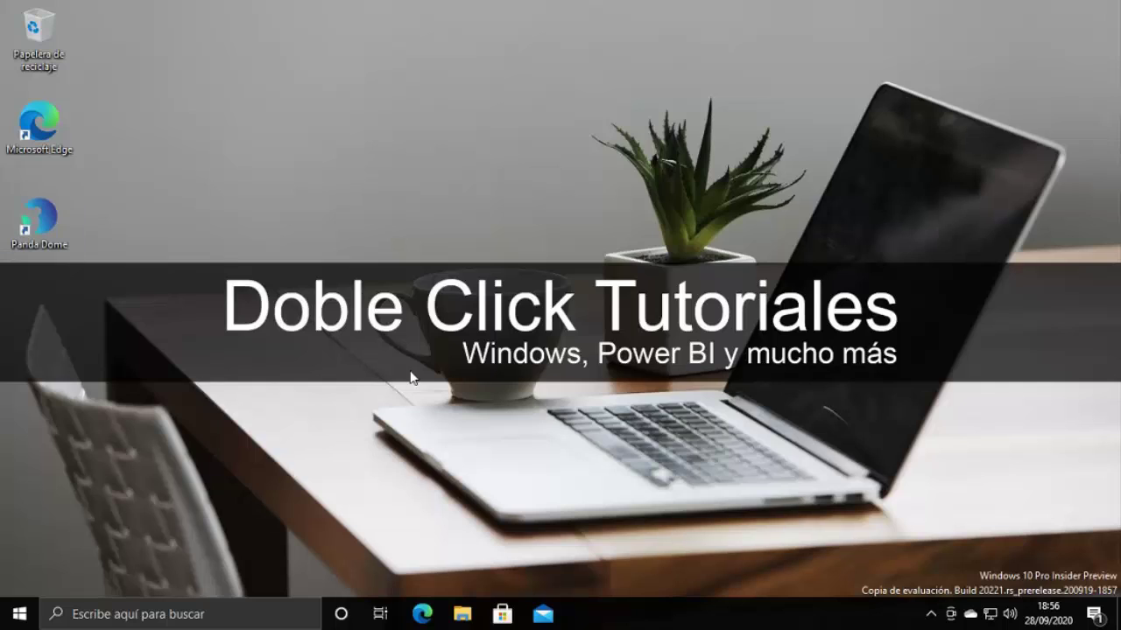
Launch Panda Dome and submit the account e-mail address in the Activar Panda Dome dialog
double_click(38, 226)
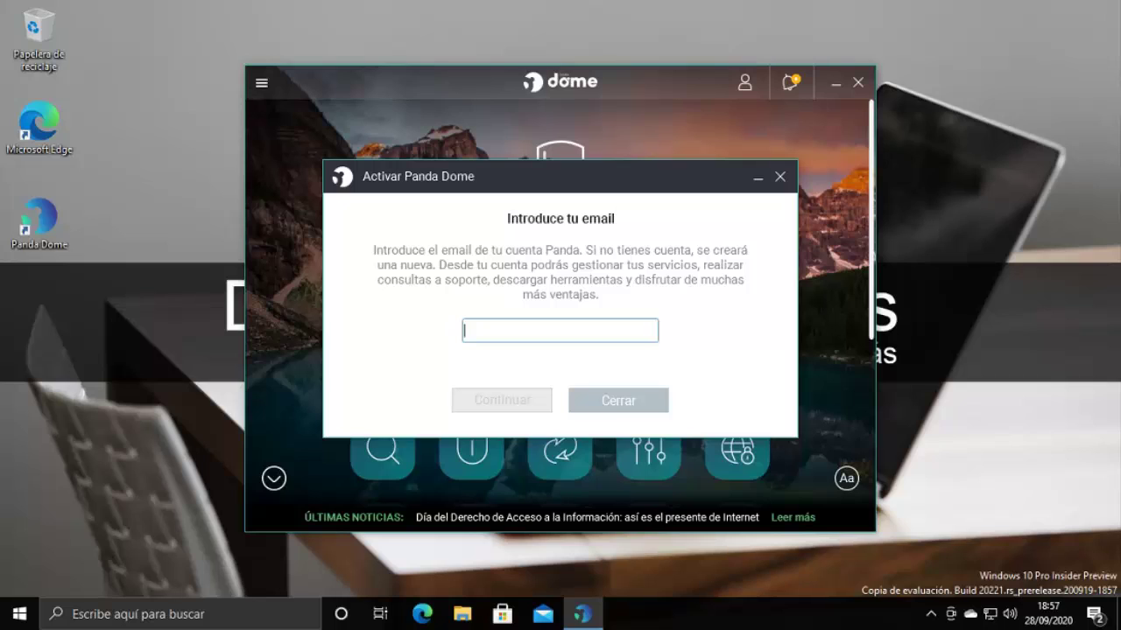
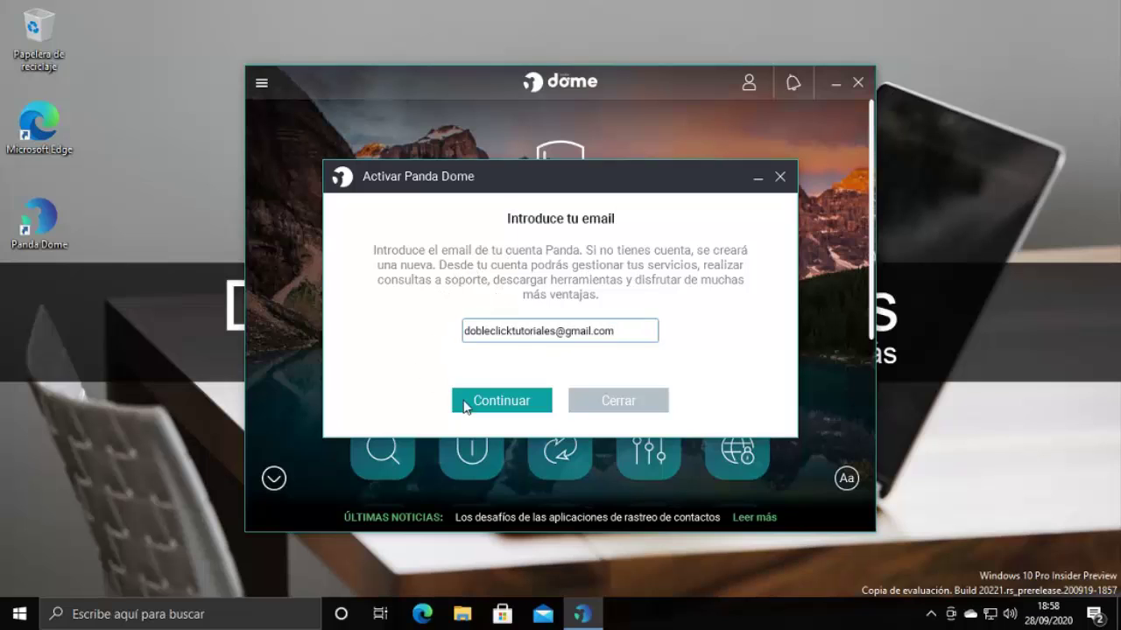
left_click(495, 404)
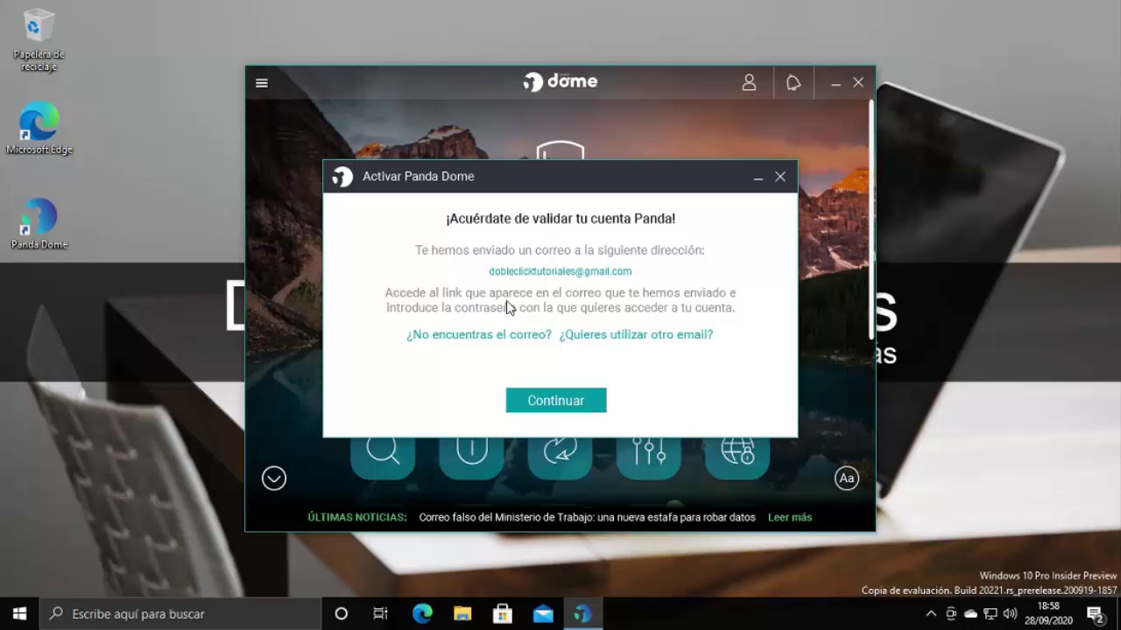
Open the Activa tu cuenta Panda e-mail in Gmail and follow its ¡Actívala aquí! link
left_click(564, 401)
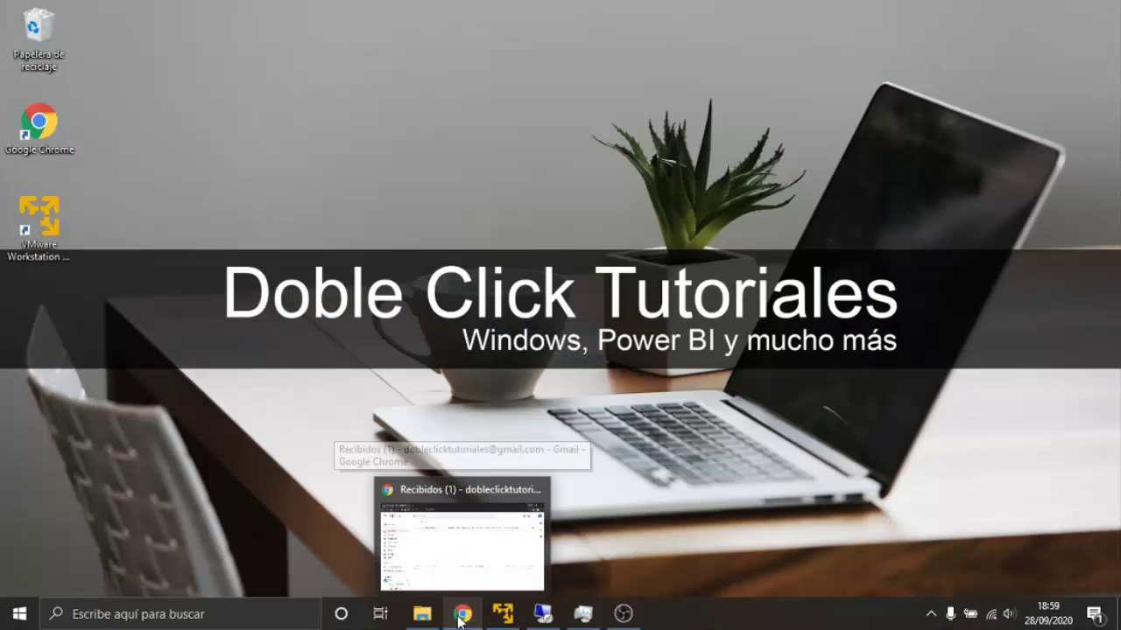
left_click(462, 616)
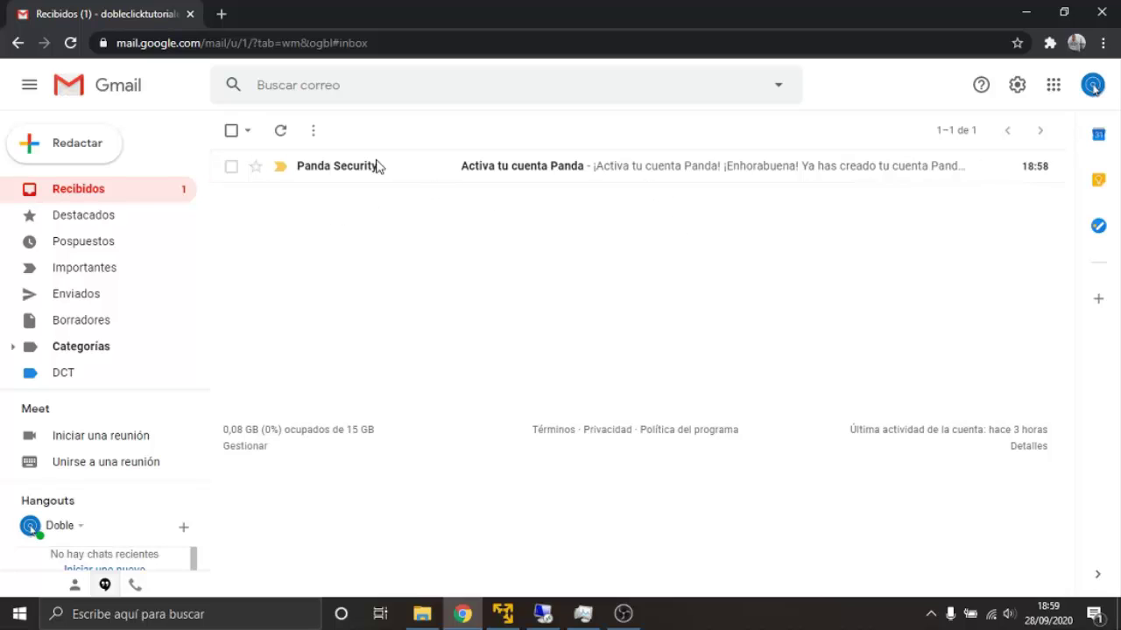
left_click(534, 176)
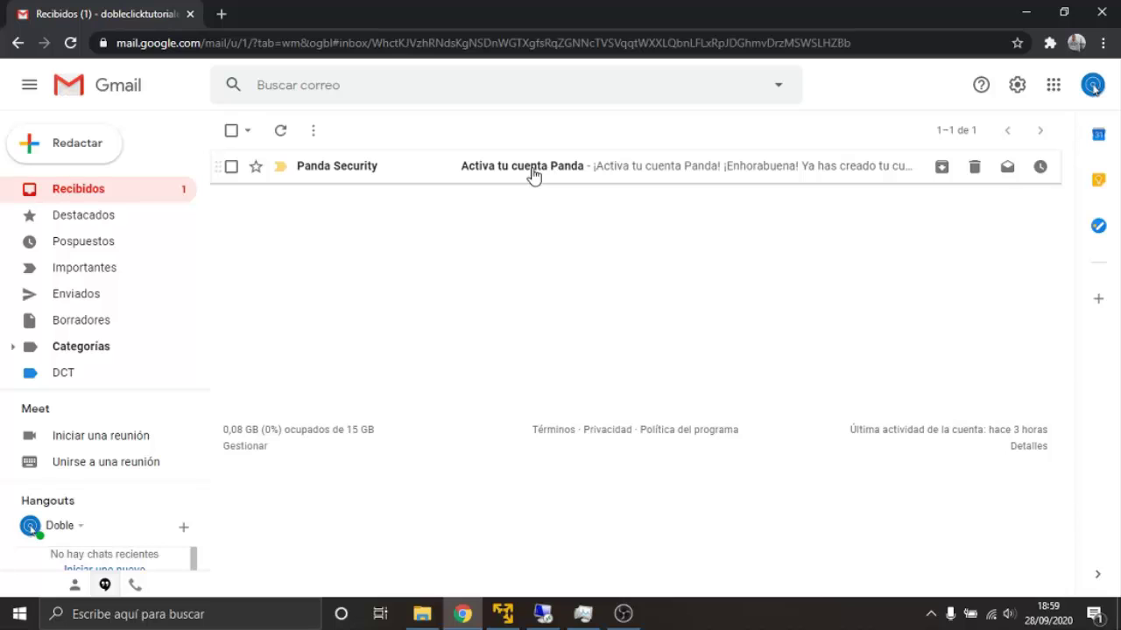
scroll(438, 288, "down", 1)
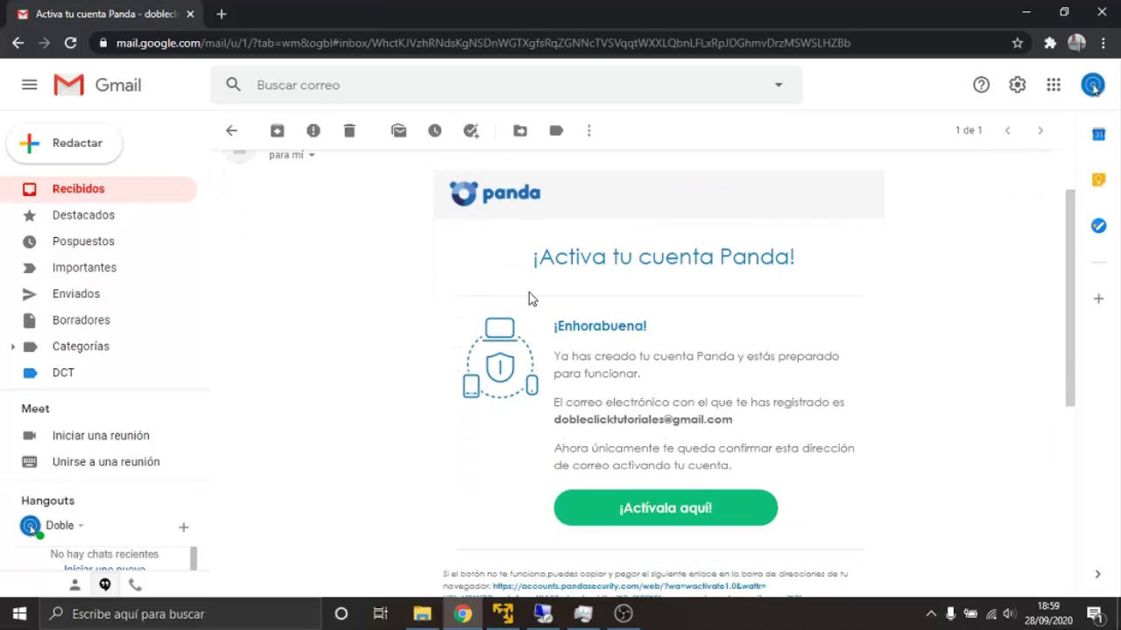
scroll(623, 428, "down", 1)
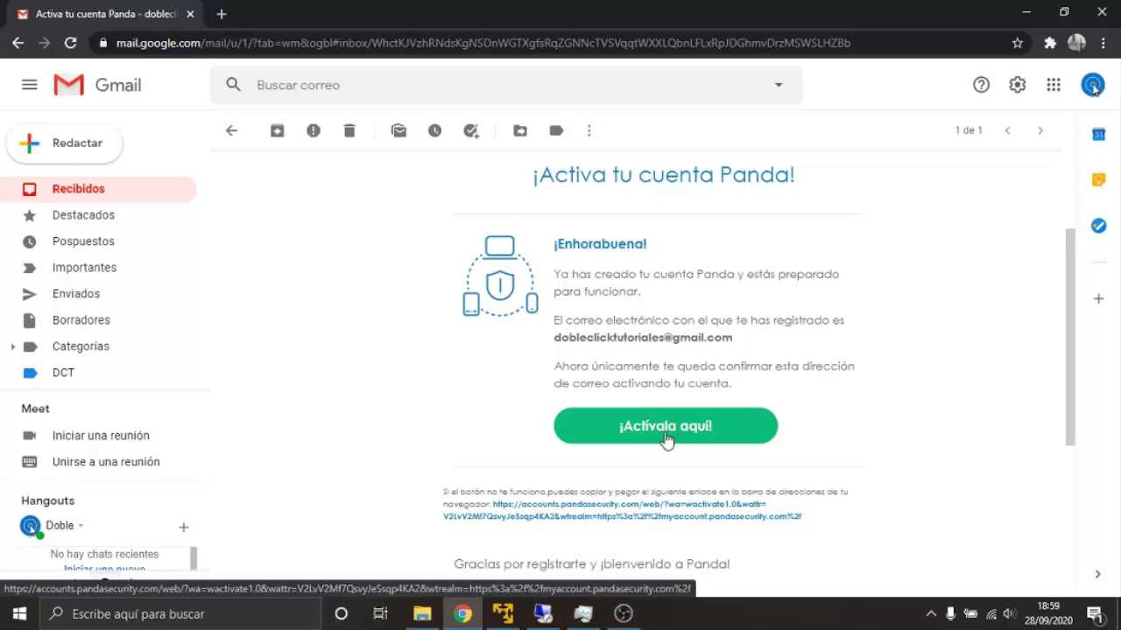
left_click(674, 439)
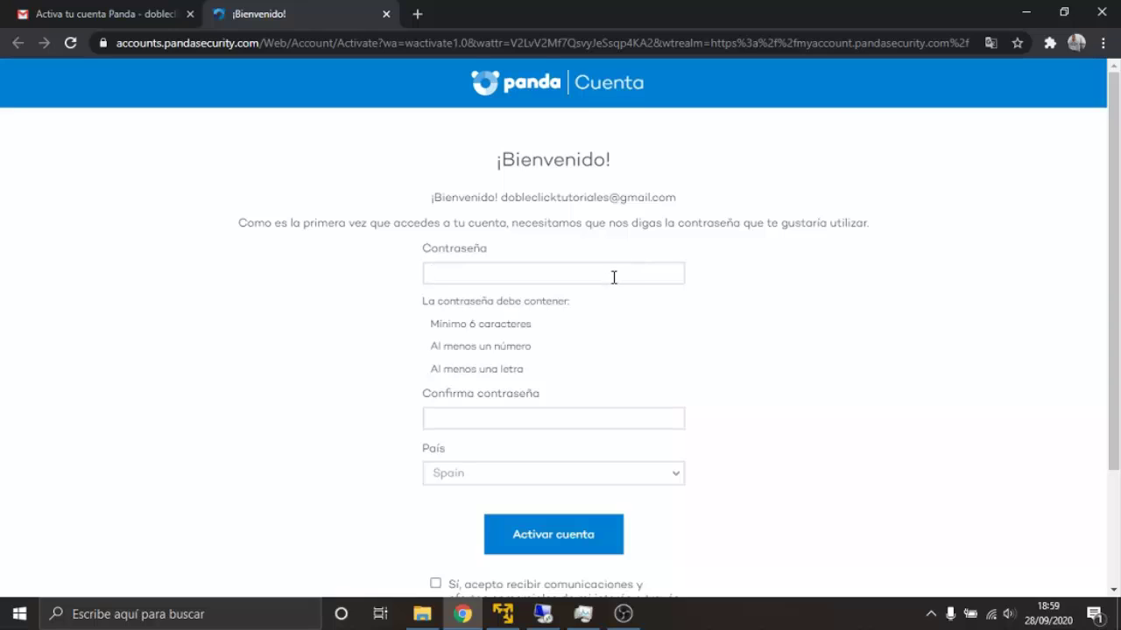
Enter and confirm the account password, keep Spain, and leave the marketing consent unchecked
type("12")
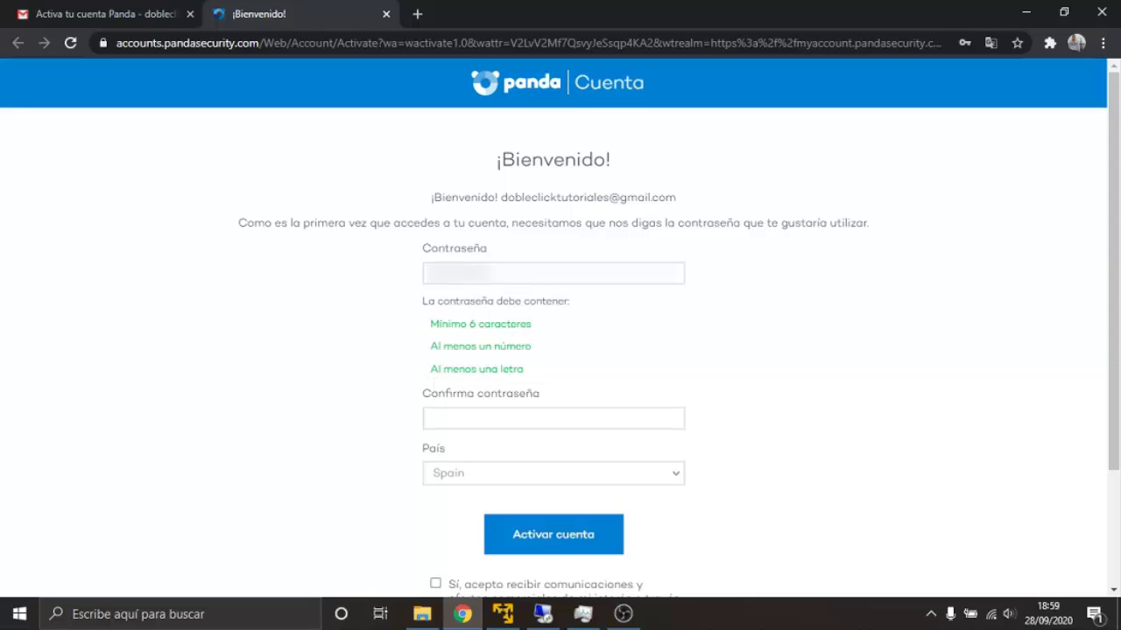
left_click(499, 421)
key("ctrl+v")
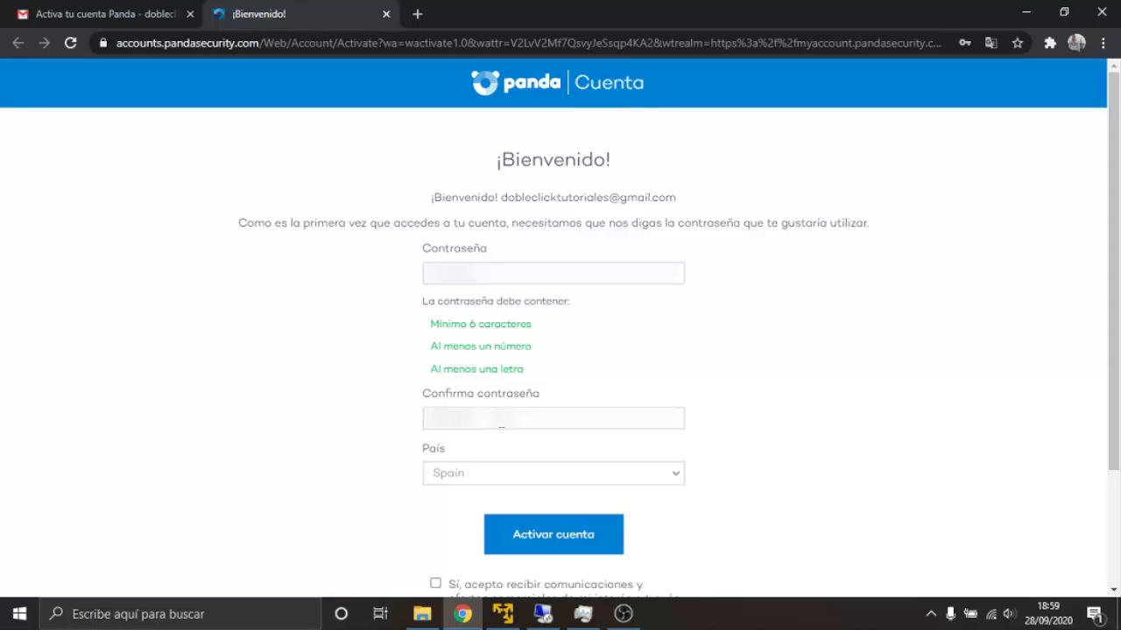
scroll(484, 452, "down", 1)
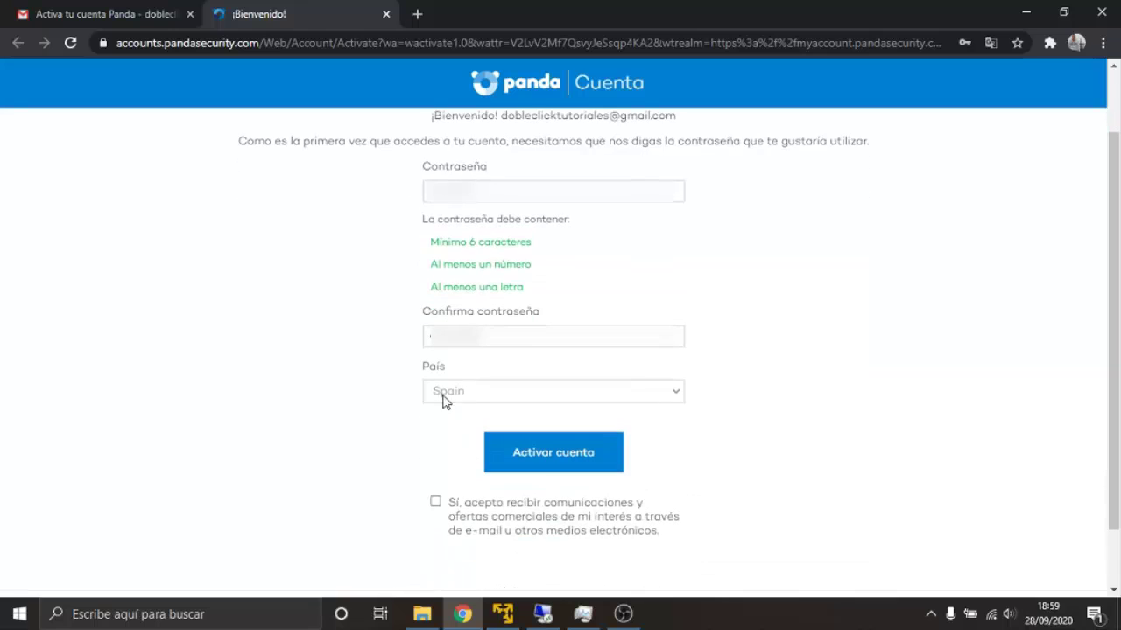
left_click(436, 502)
left_click(436, 502)
Activate the Panda account and skip the optional personal details with Ahora no
left_click(541, 465)
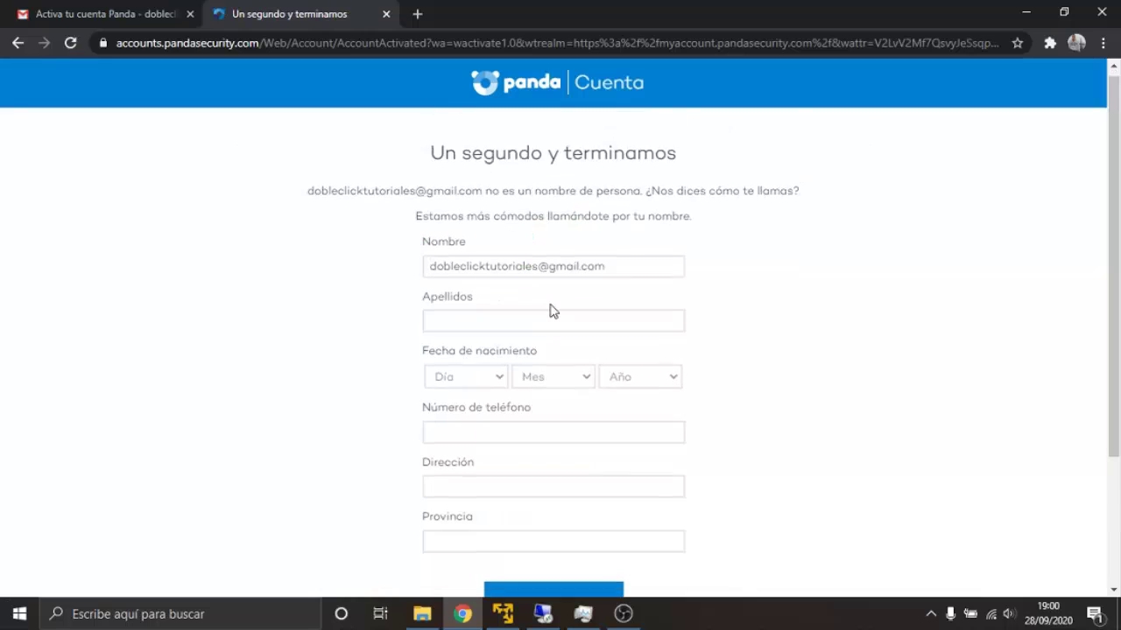
scroll(551, 311, "down", 2)
scroll(762, 368, "up", 3)
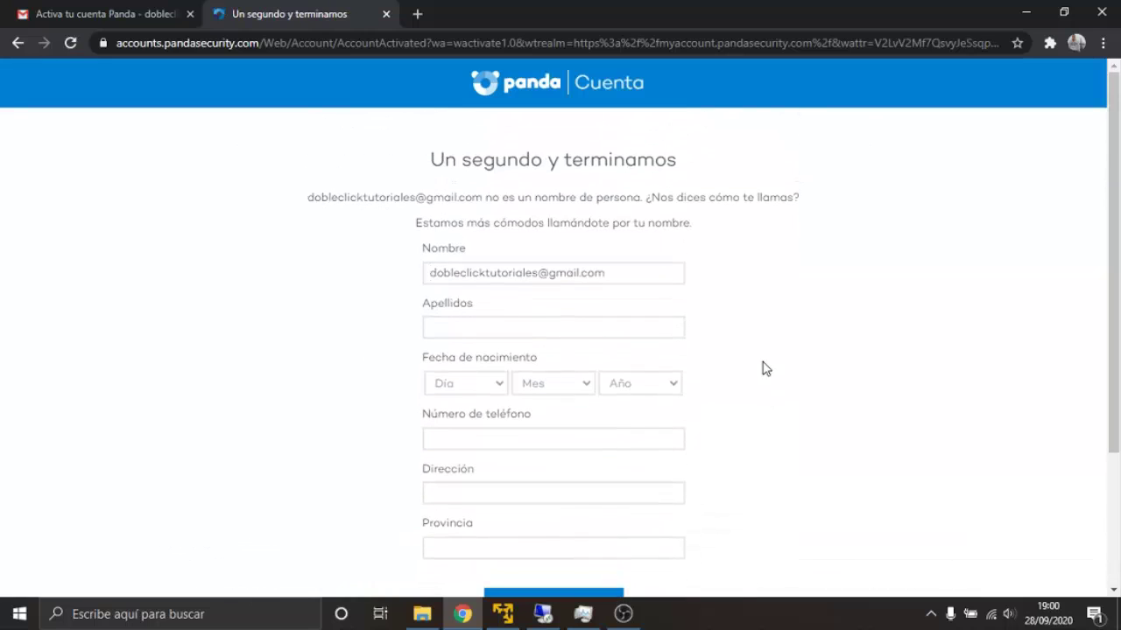
scroll(762, 366, "down", 3)
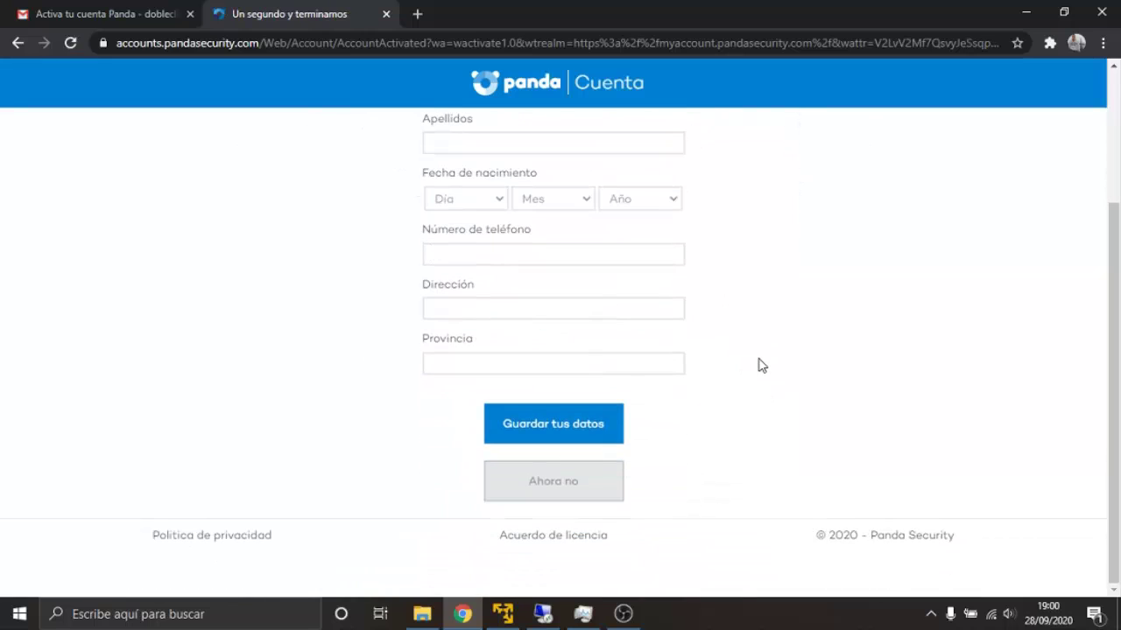
scroll(761, 366, "up", 3)
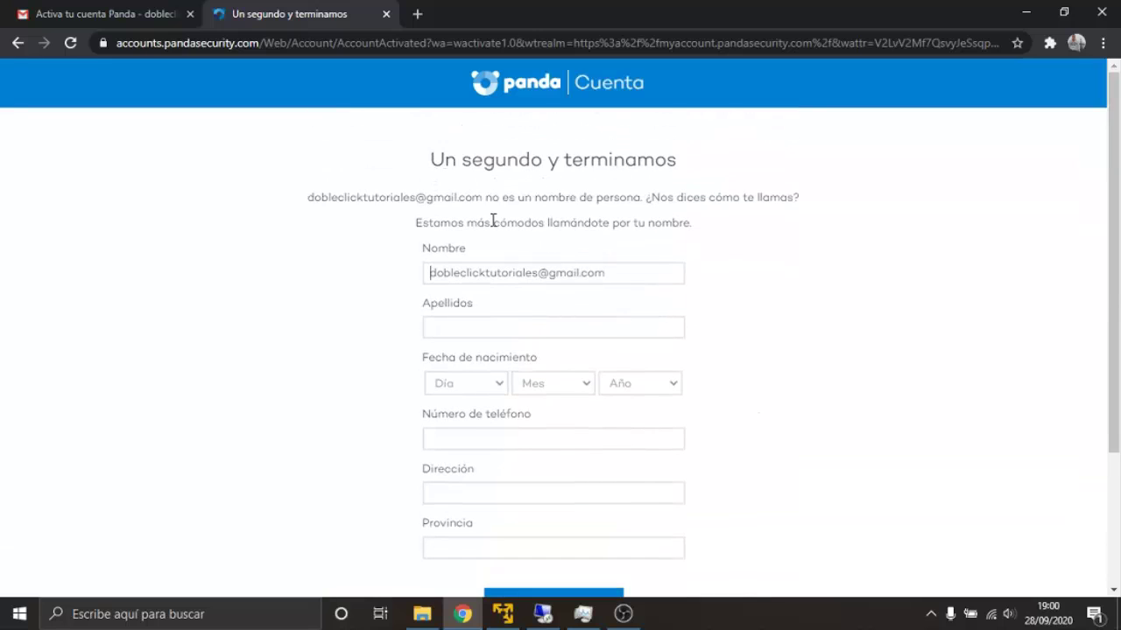
scroll(493, 221, "down", 3)
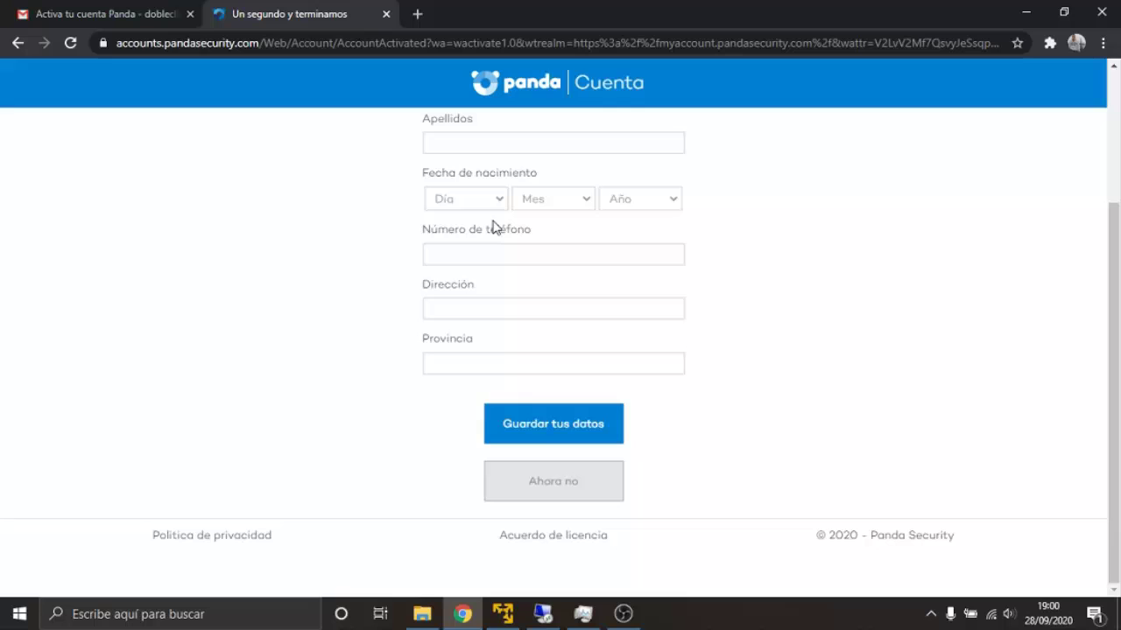
left_click(554, 483)
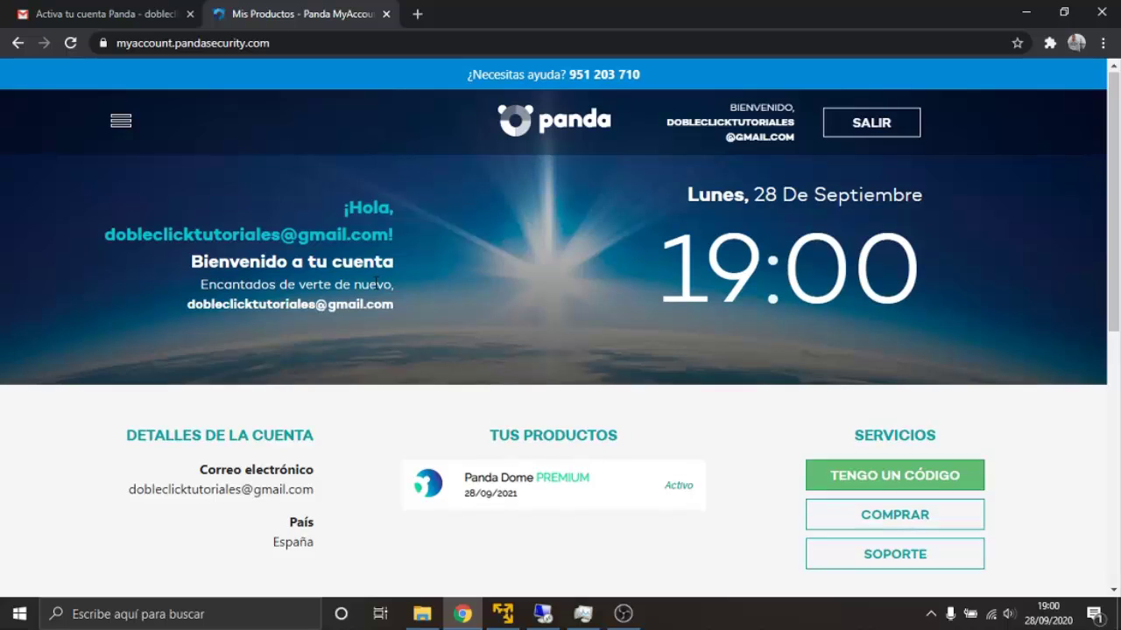
Sign out of Panda Account with SALIR and dismiss the Google Translate offer
scroll(420, 280, "down", 1)
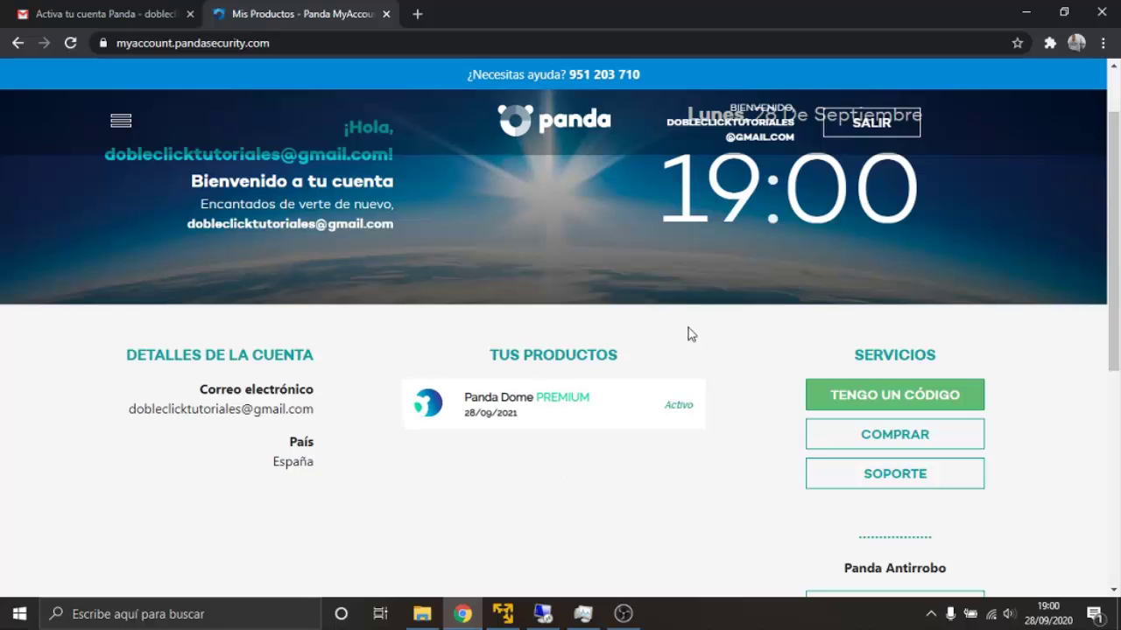
scroll(669, 334, "up", 1)
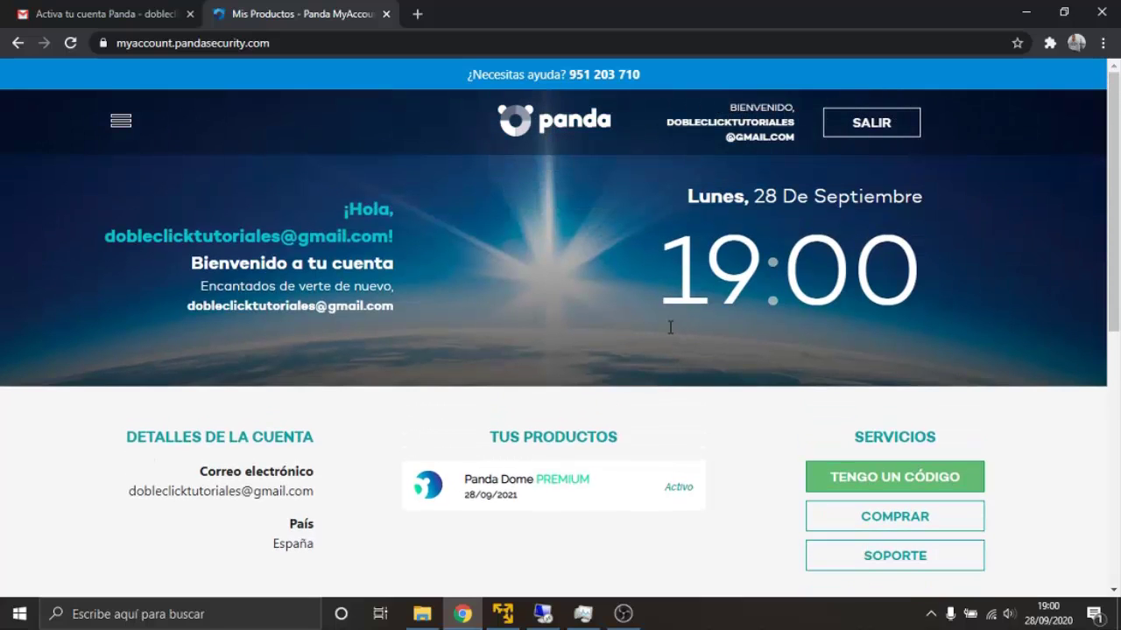
left_click(858, 129)
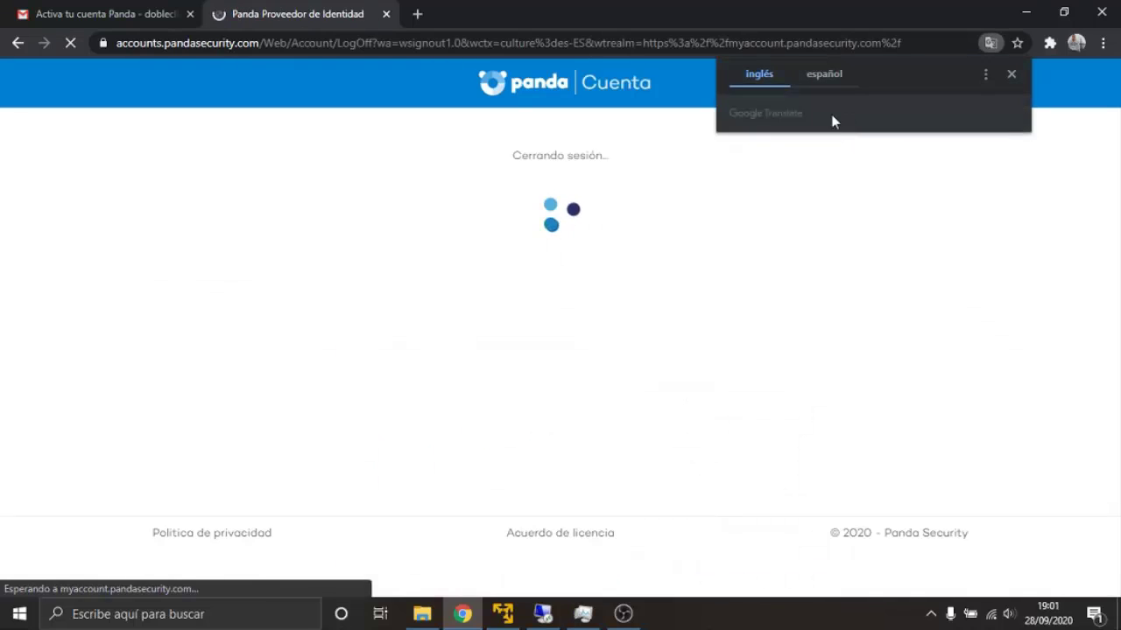
left_click(1012, 74)
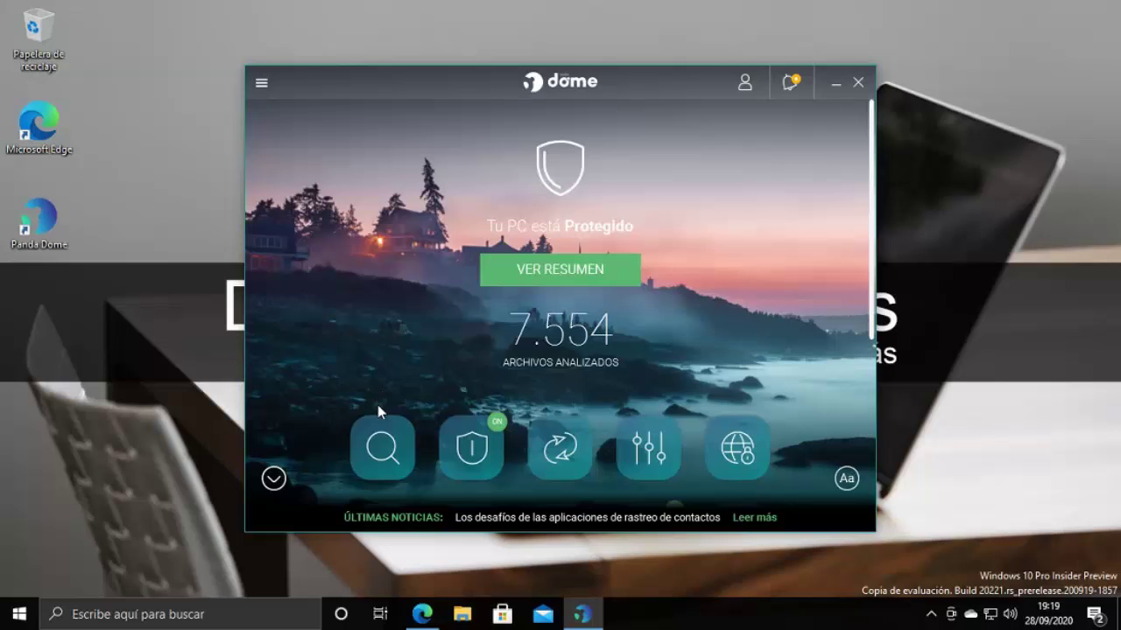
Expand Panda Dome's feature grid and bring up the Análisis scan options
scroll(377, 405, "down", 3)
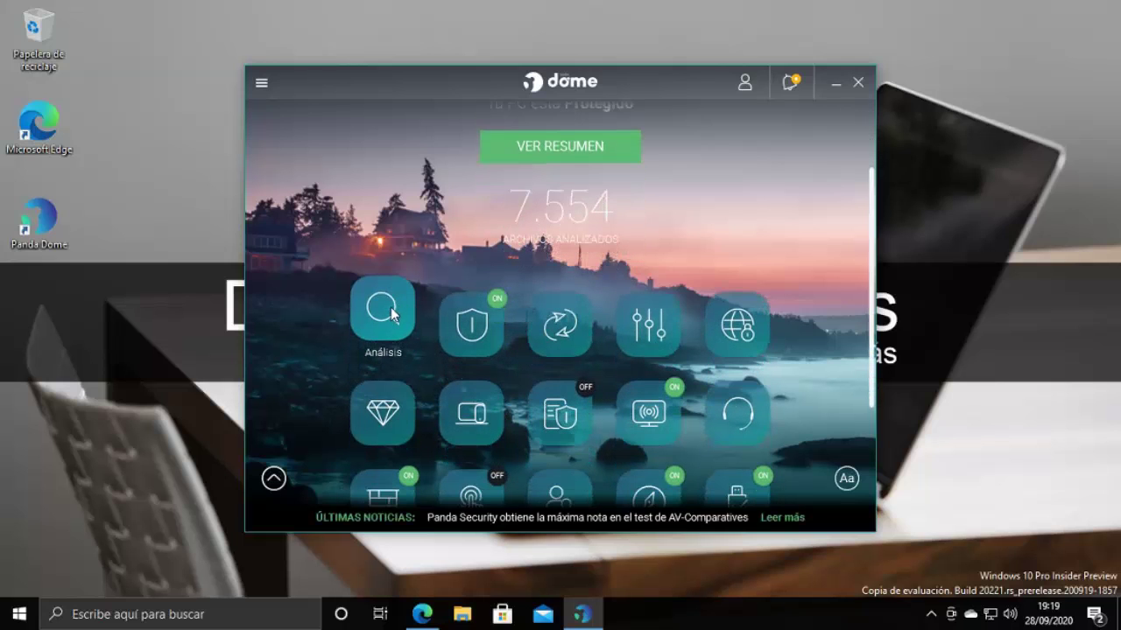
left_click(383, 311)
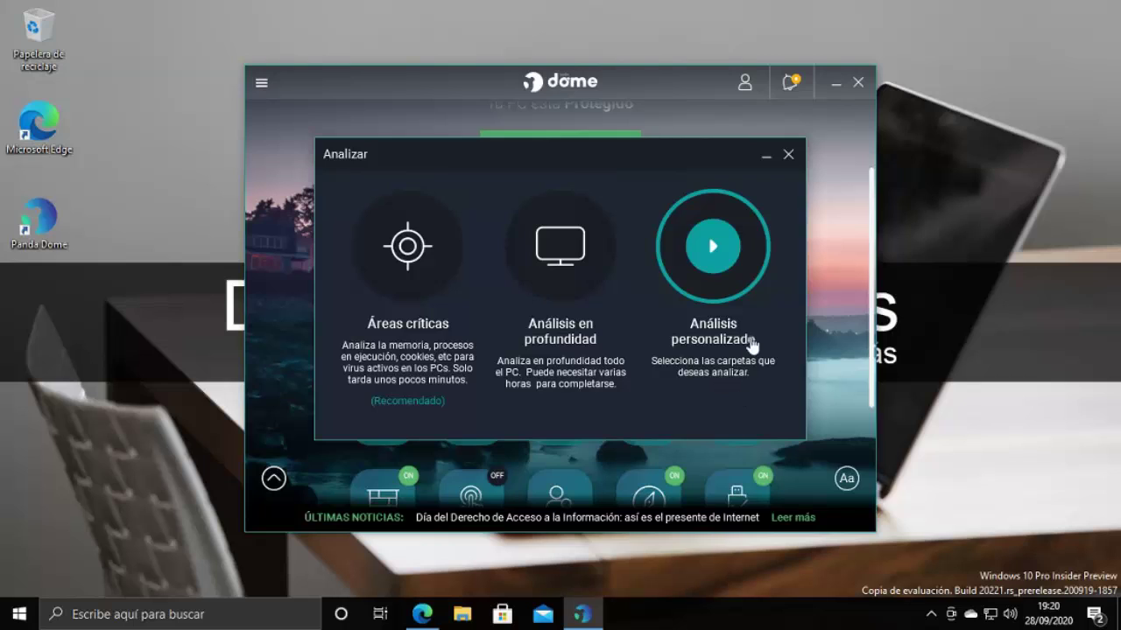
Open the custom-scan folder picker, leave Documentos unchecked, and close both scan windows
left_click(724, 280)
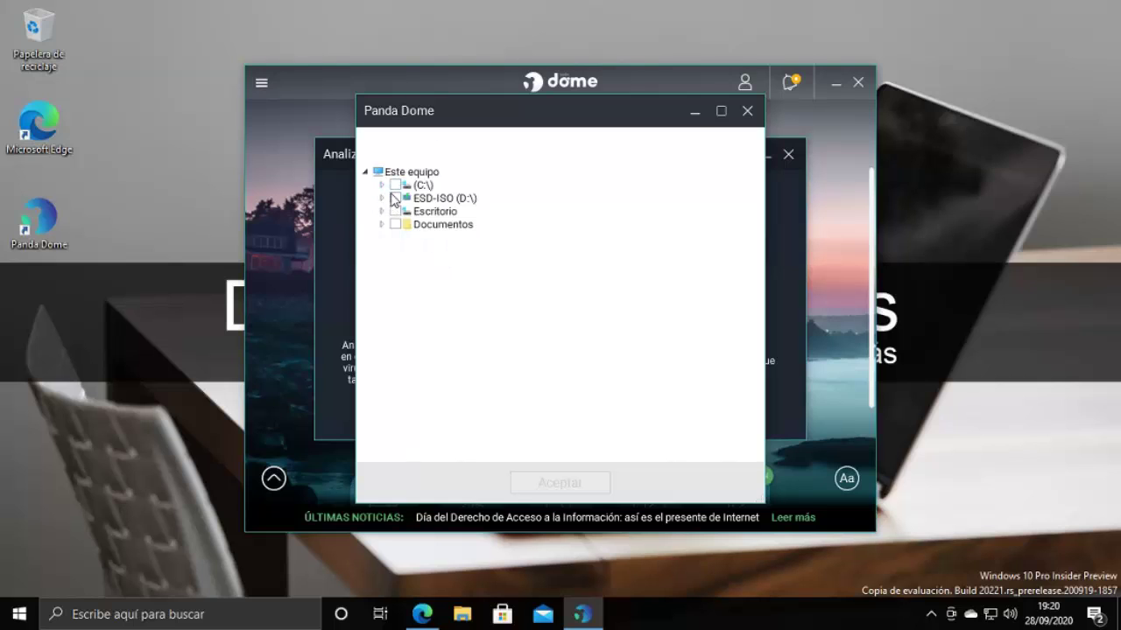
left_click(395, 224)
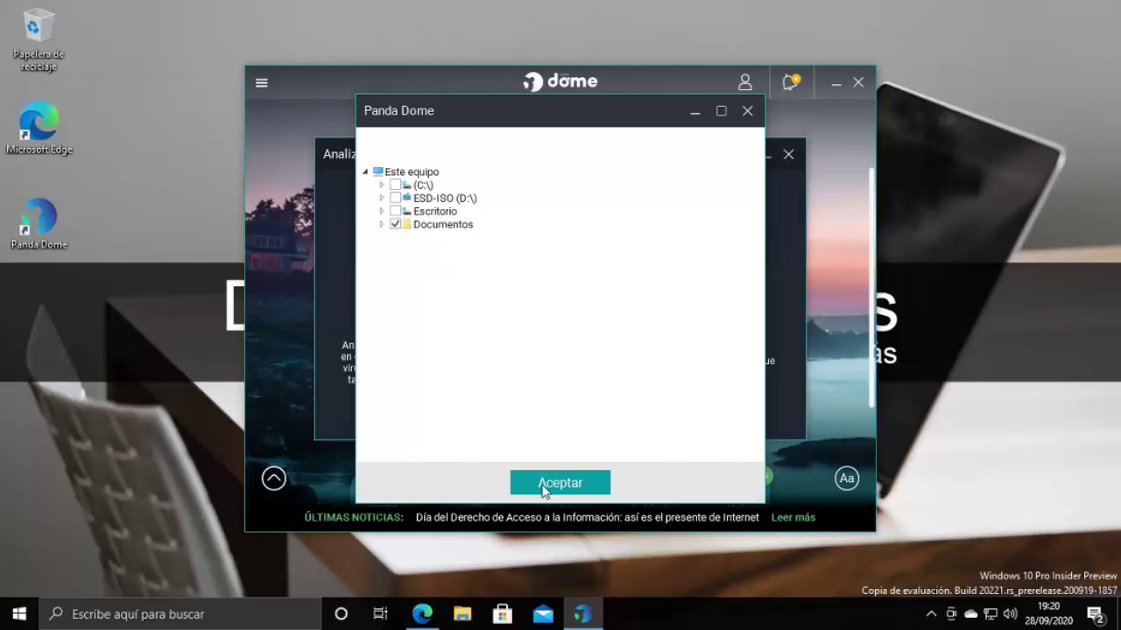
left_click(396, 224)
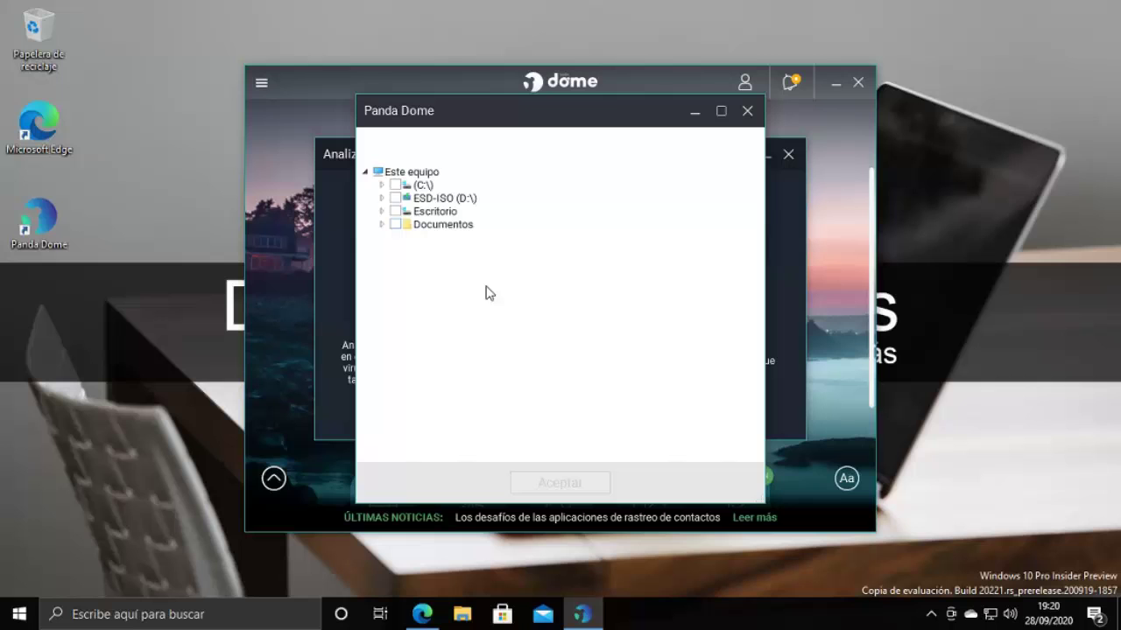
left_click(746, 112)
left_click(788, 155)
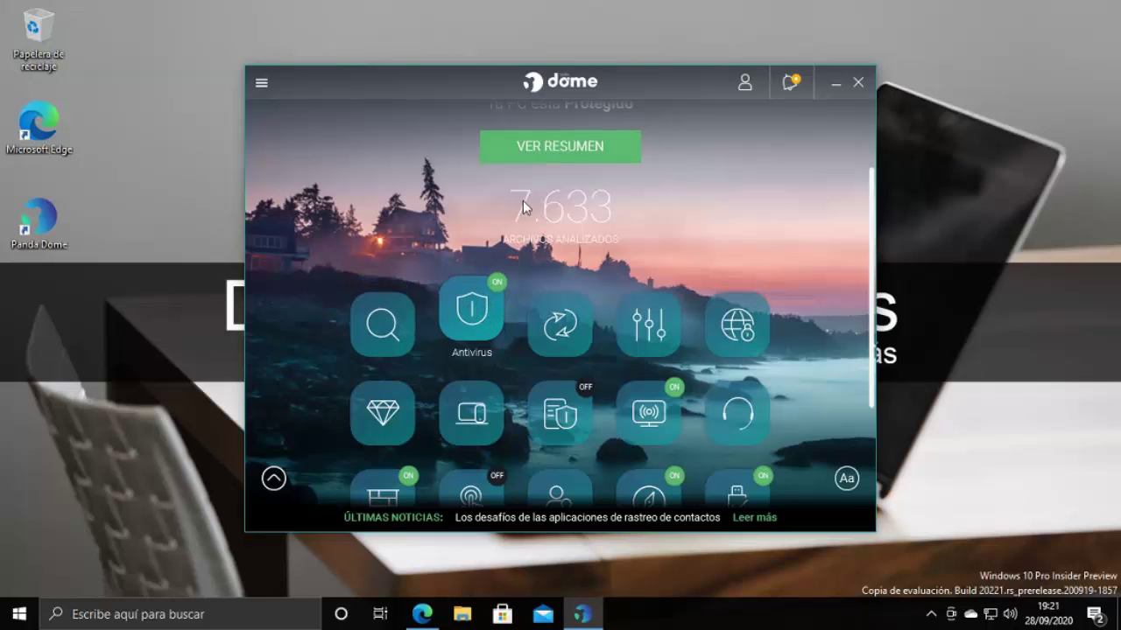
left_click(478, 315)
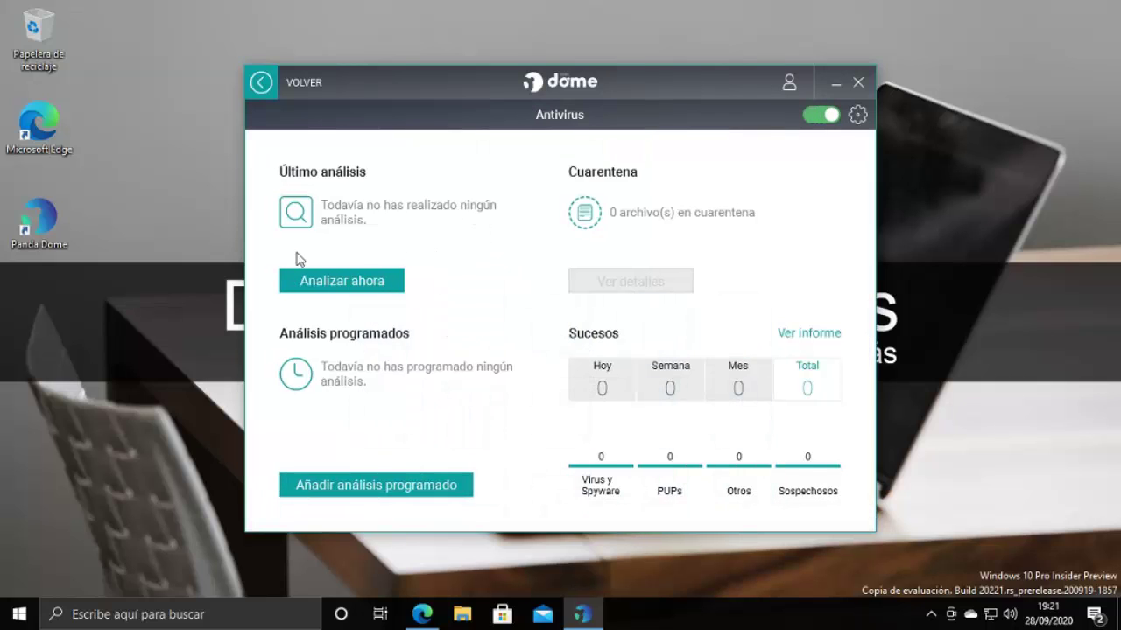
left_click(395, 494)
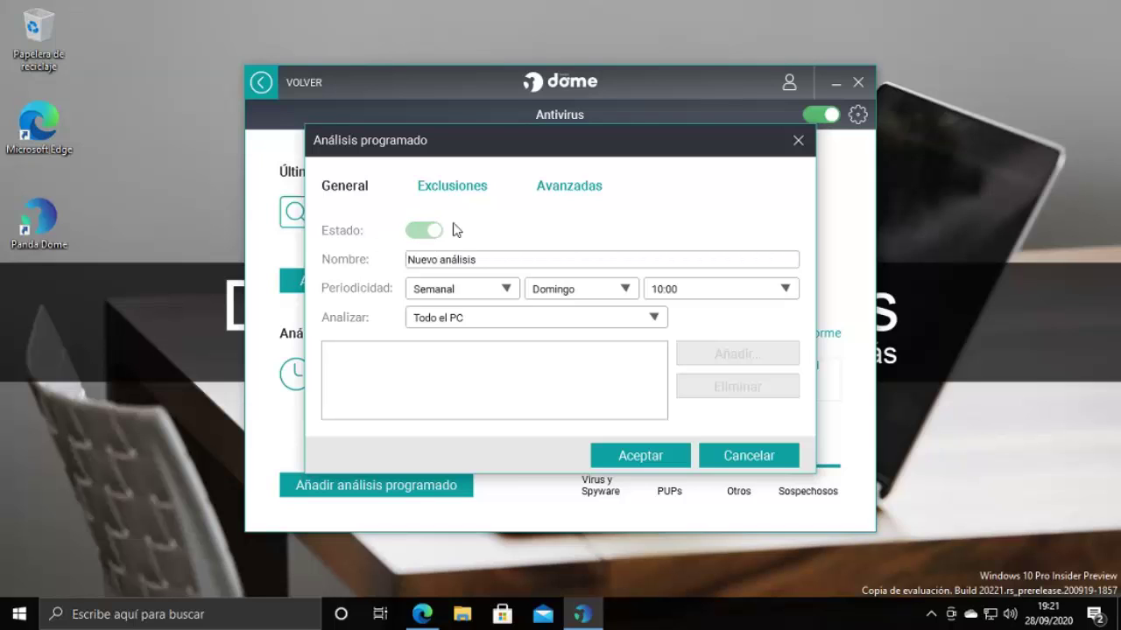
key("ctrl+a")
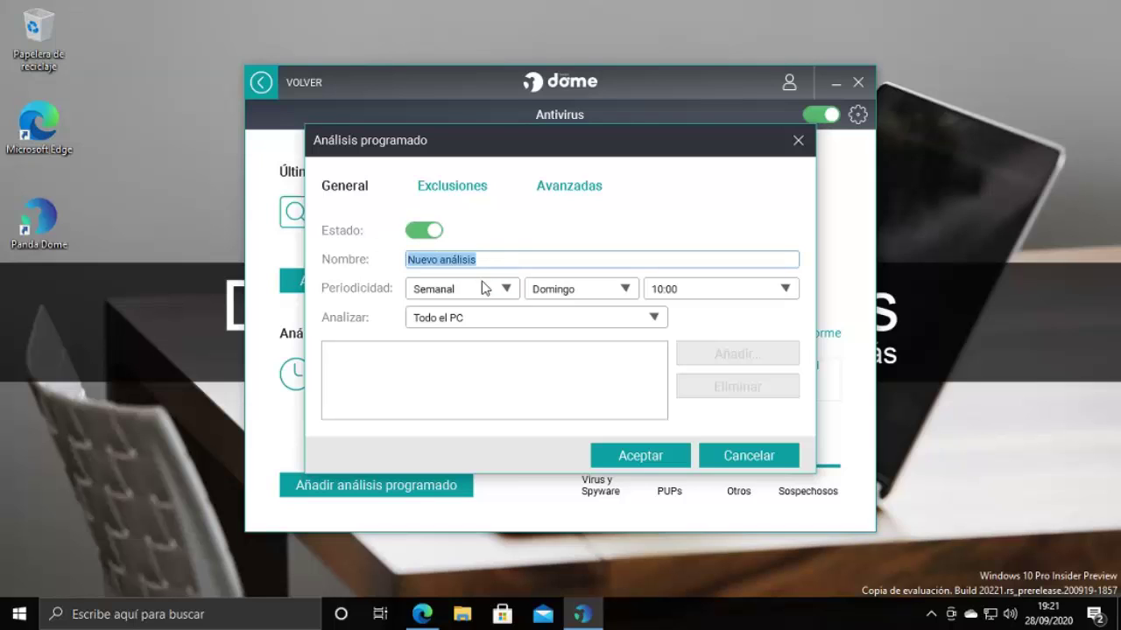
left_click(507, 289)
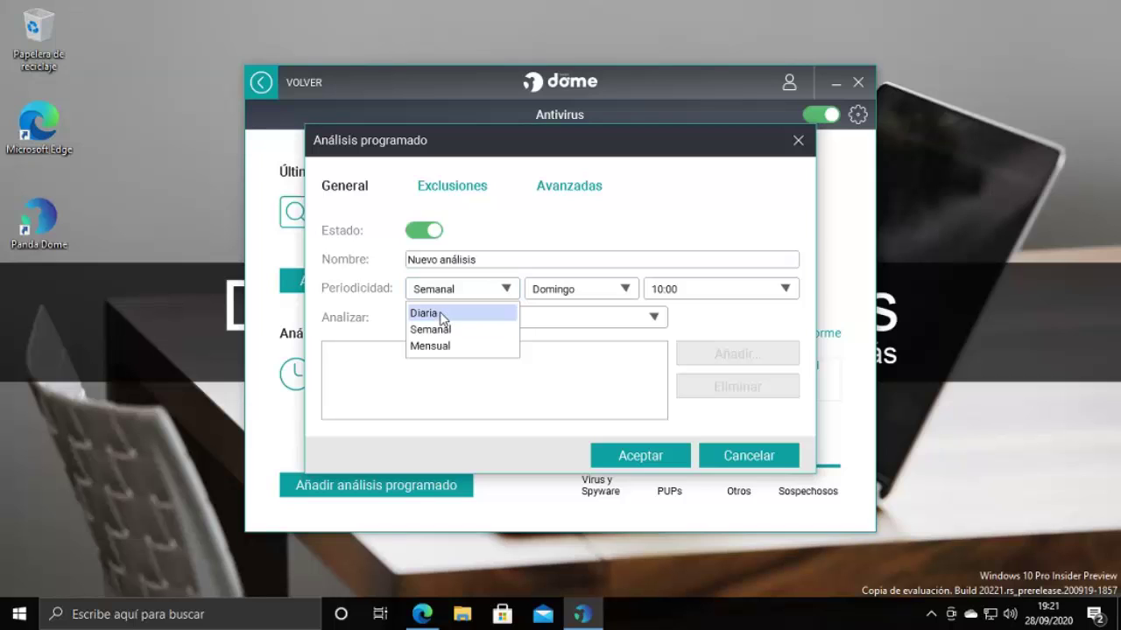
left_click(503, 296)
left_click(601, 291)
left_click(600, 291)
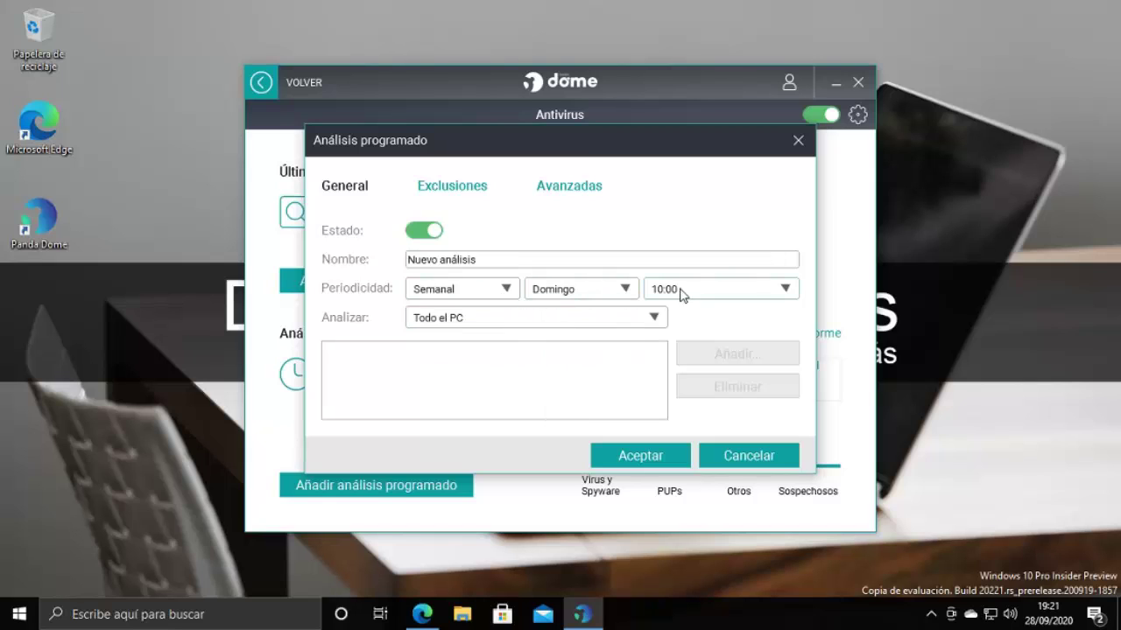
left_click(745, 291)
left_click(745, 292)
left_click(656, 318)
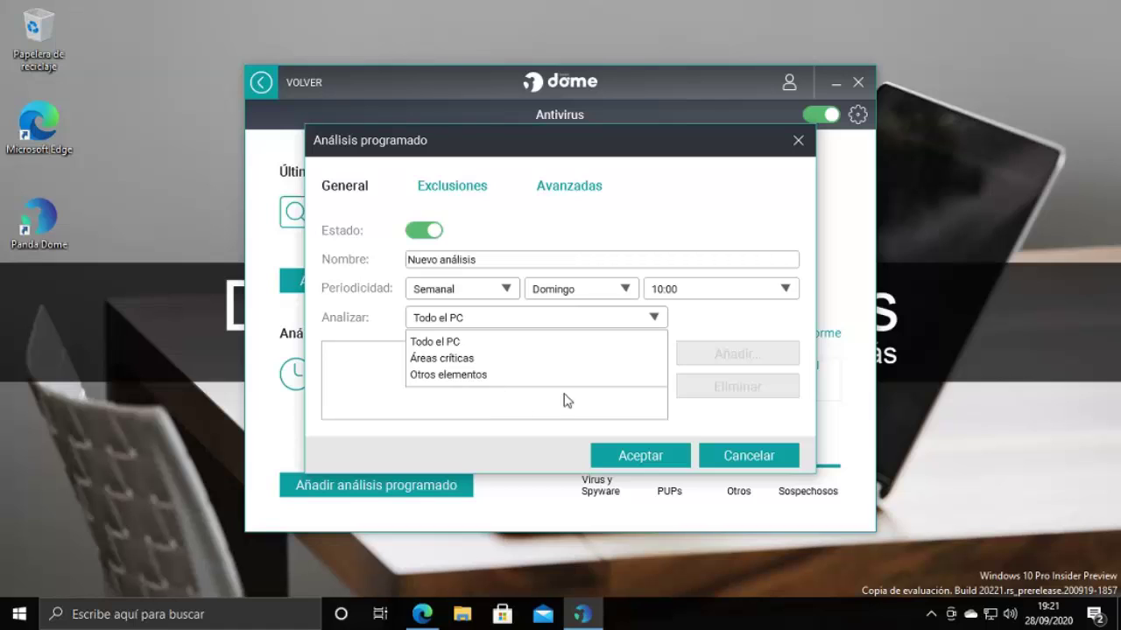
left_click(657, 318)
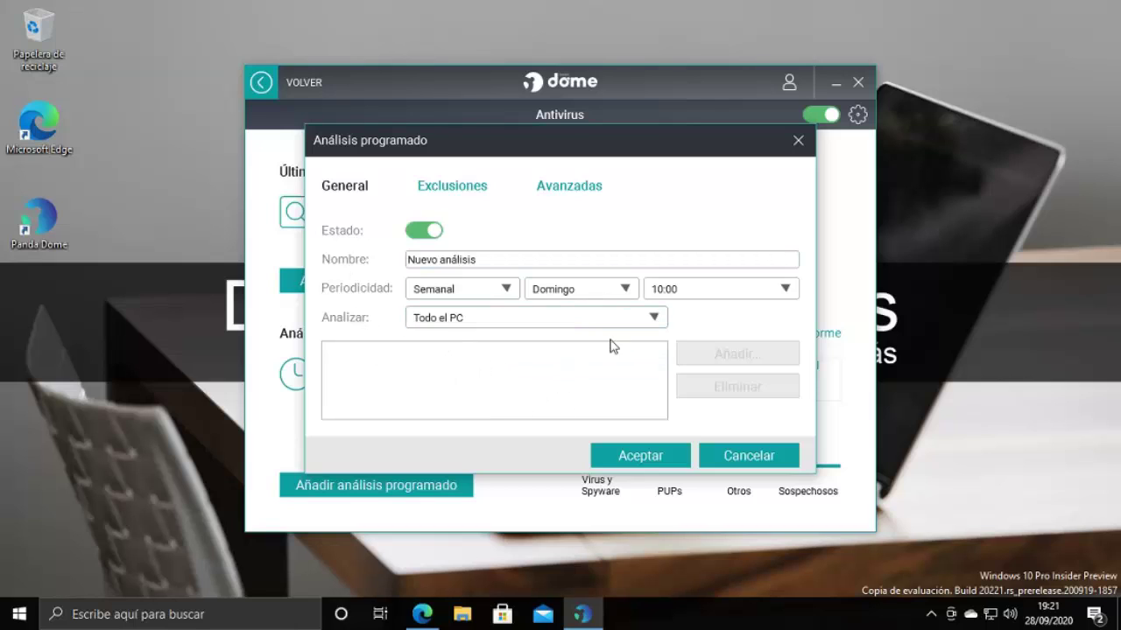
left_click(444, 188)
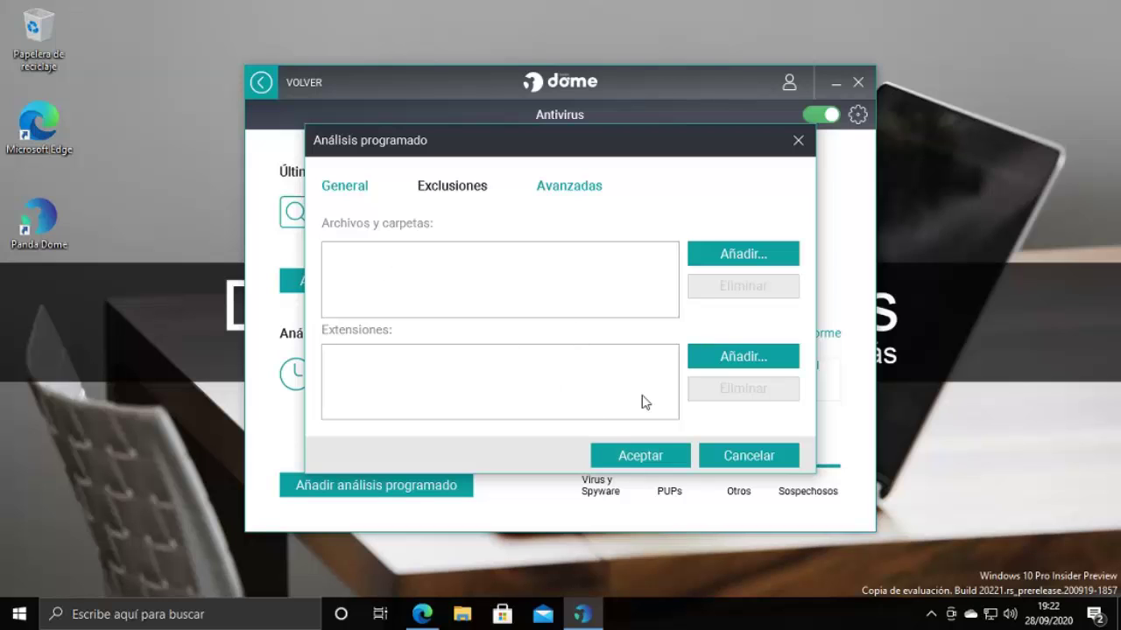
left_click(738, 457)
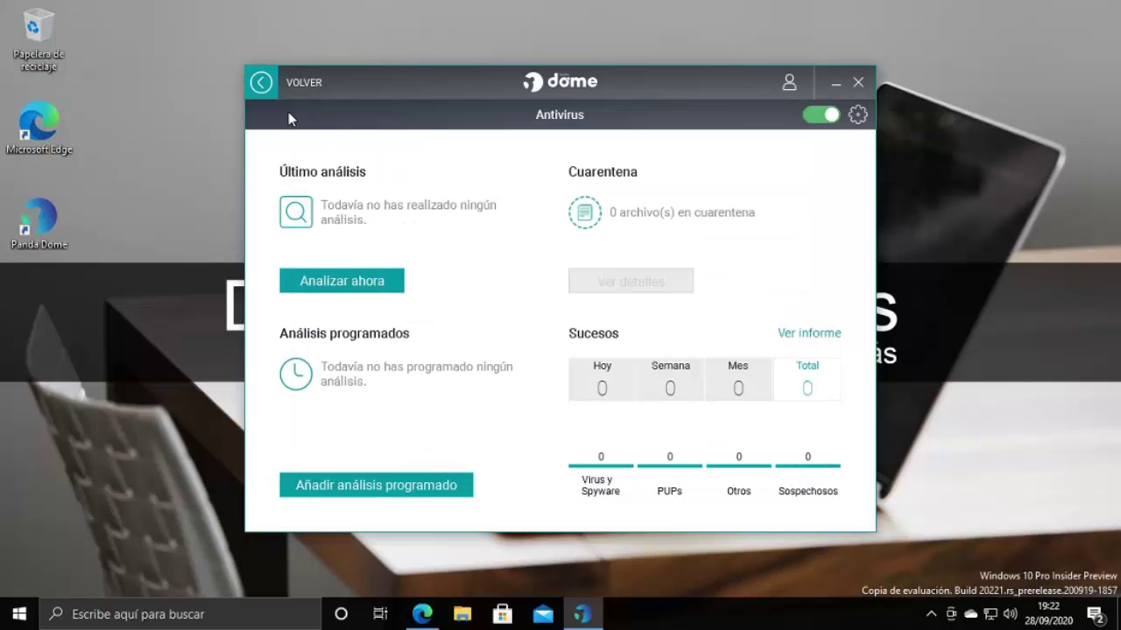
left_click(263, 84)
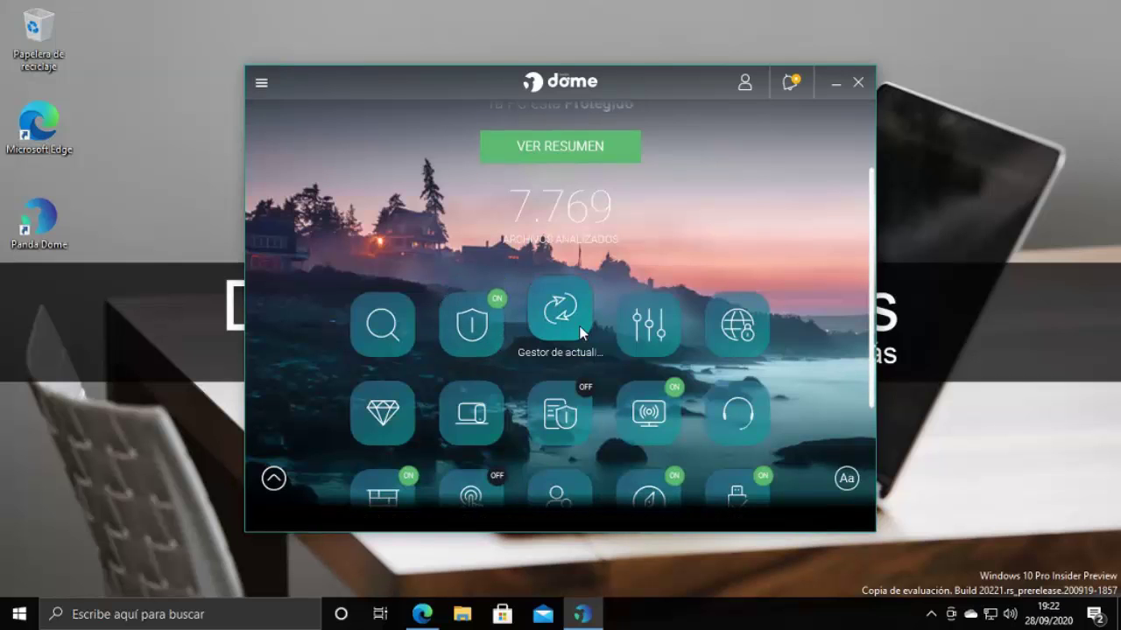
Open the Optimizar PC section from the Panda Dome dashboard
left_click(649, 308)
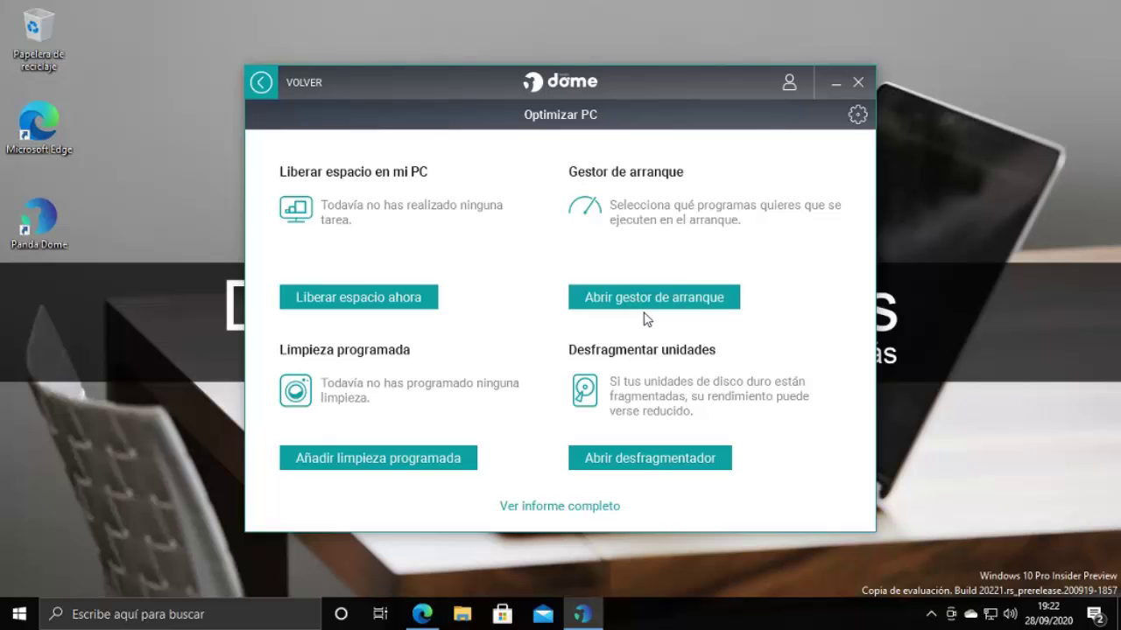
Disable Microsoft OneDrive in the startup manager, then close the manager window
left_click(636, 298)
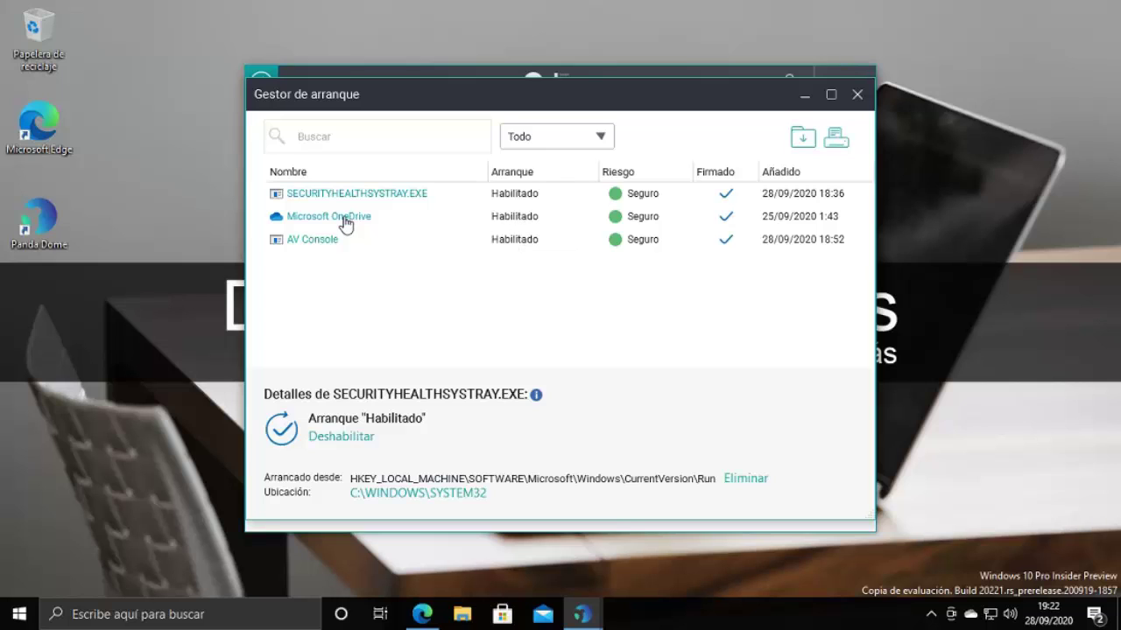
left_click(619, 219)
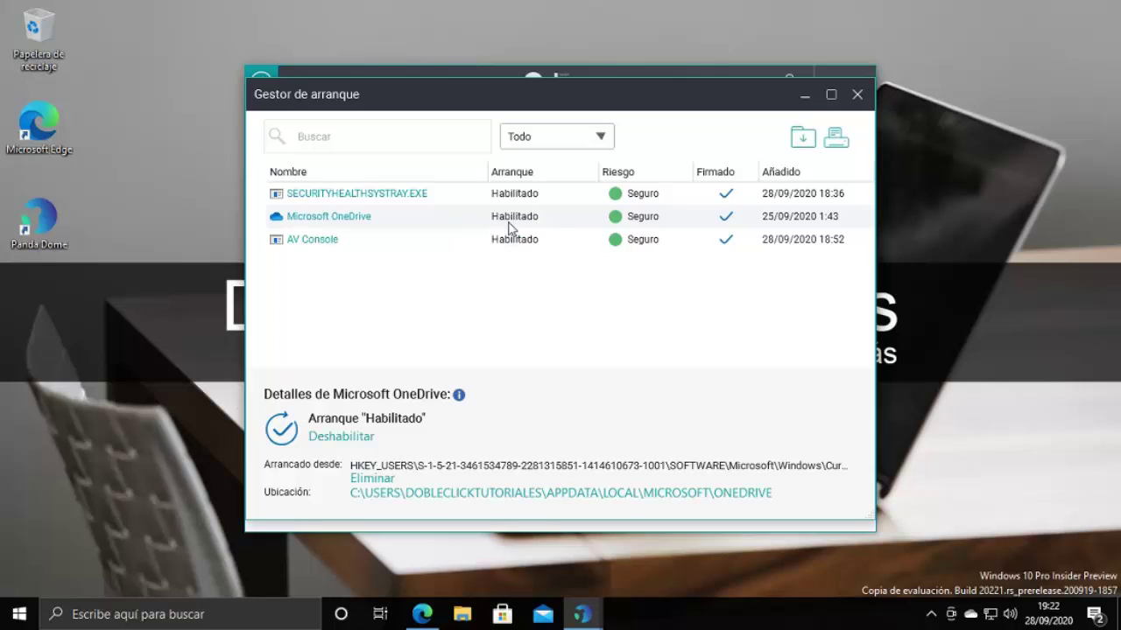
left_click(343, 437)
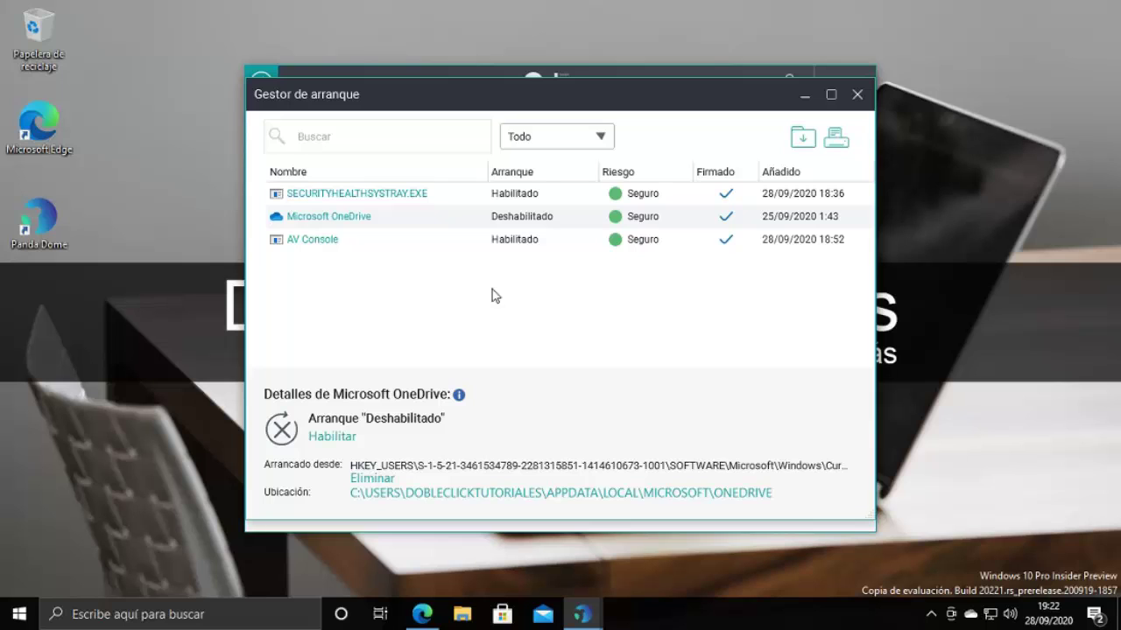
left_click(857, 94)
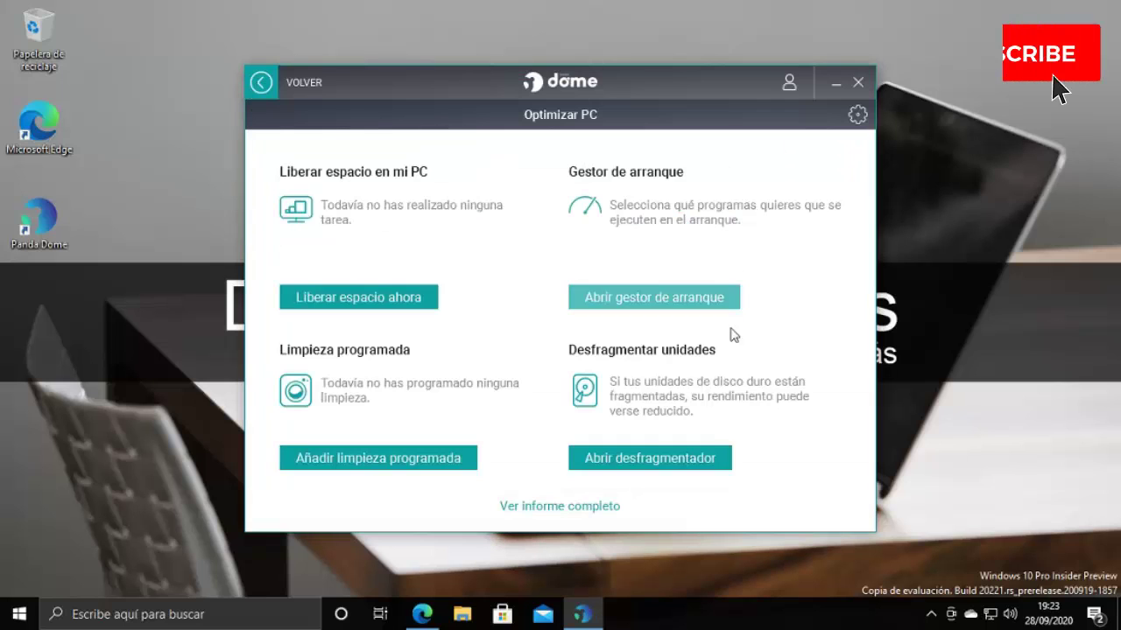
Go back to the dashboard, view the Mis dispositivos page, then return to the dashboard
left_click(391, 466)
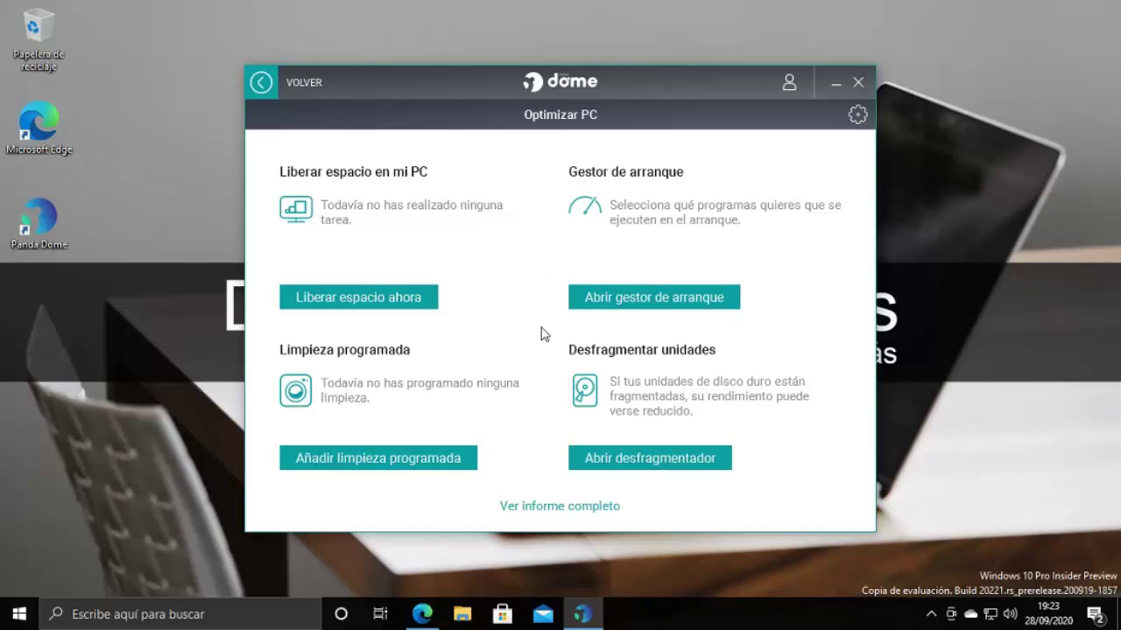
left_click(261, 84)
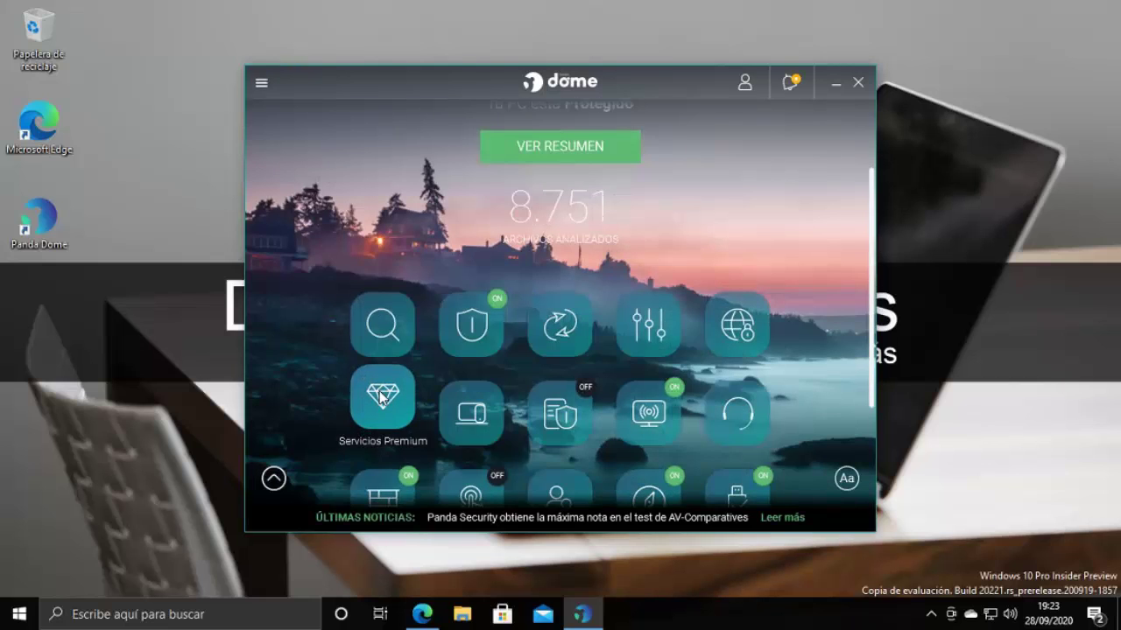
left_click(476, 408)
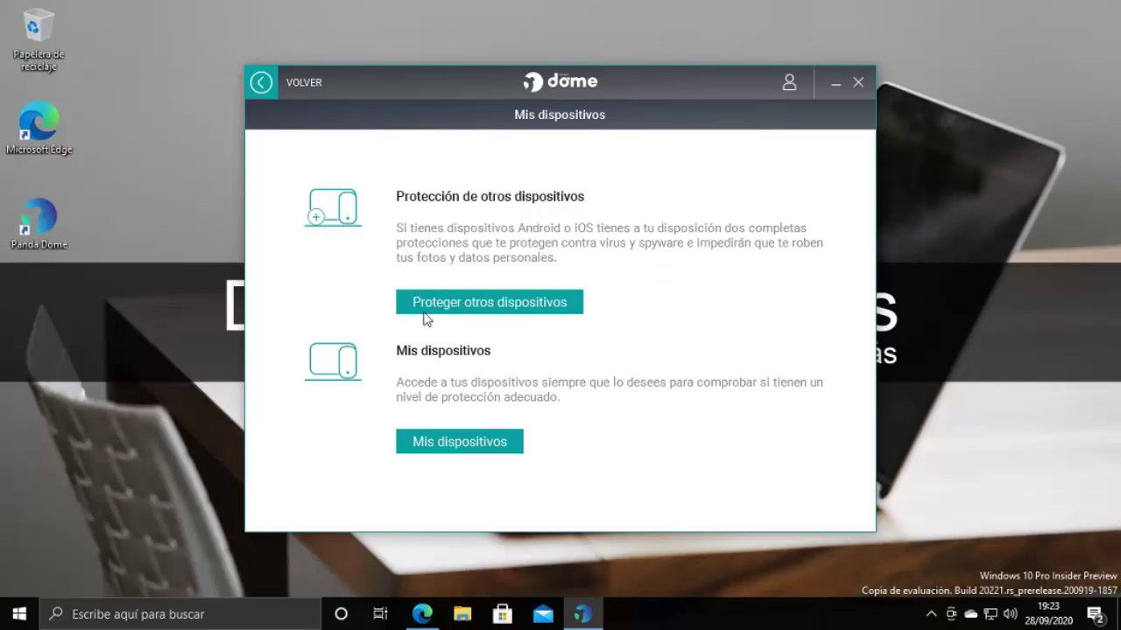
left_click(262, 83)
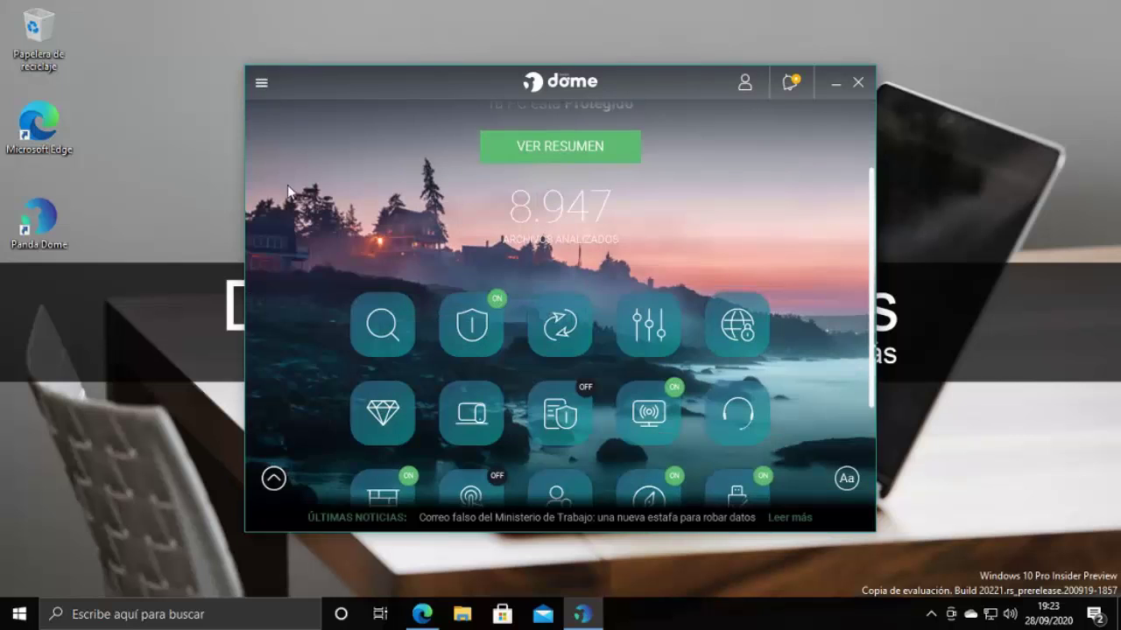
left_click(644, 395)
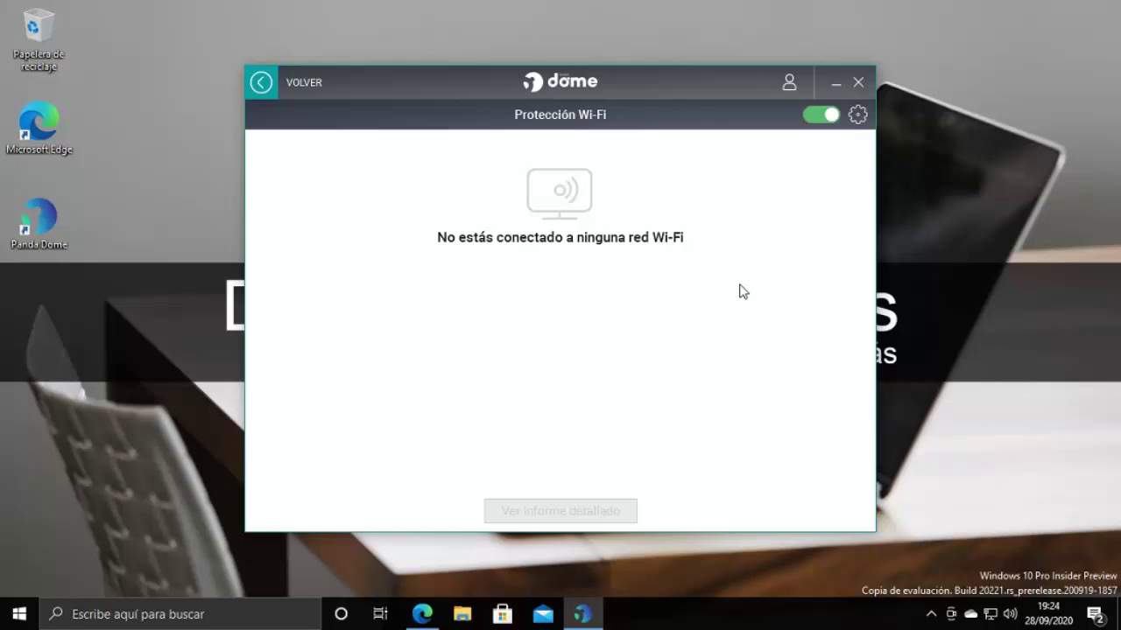
left_click(261, 92)
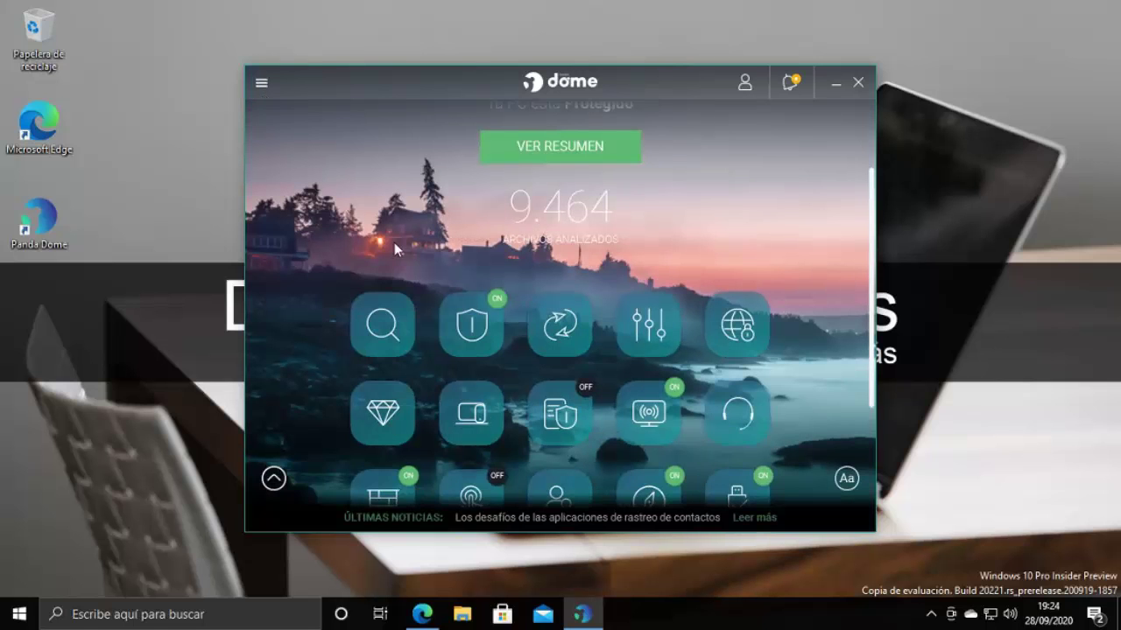
Open Firewall personal settings and review the user program rules and lab-recommended rules
scroll(283, 333, "down", 3)
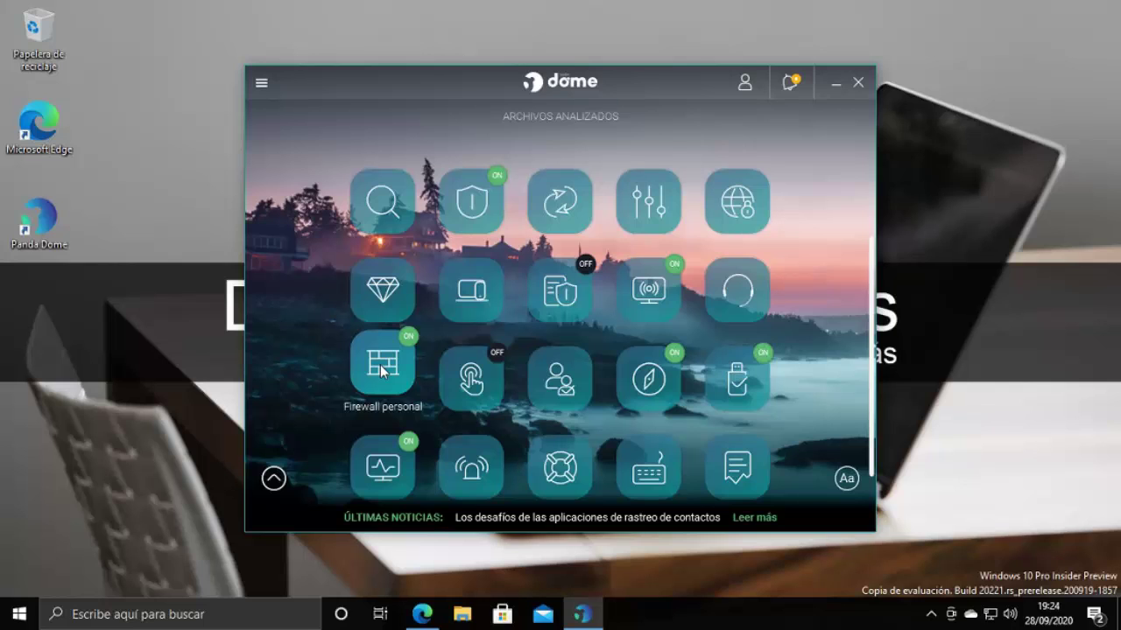
left_click(381, 371)
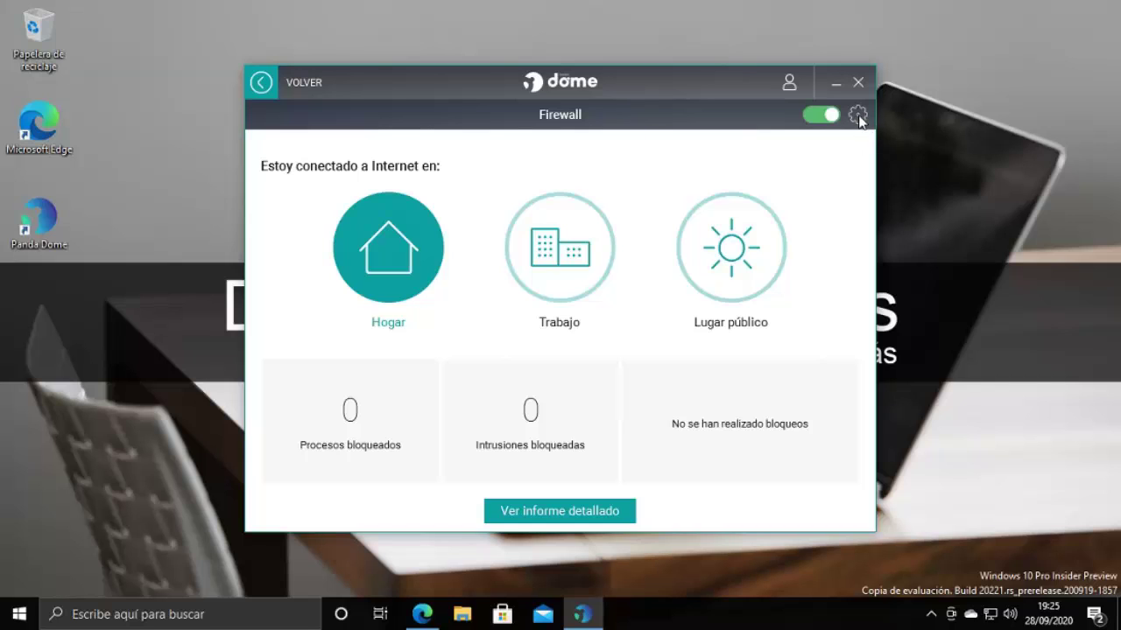
left_click(858, 116)
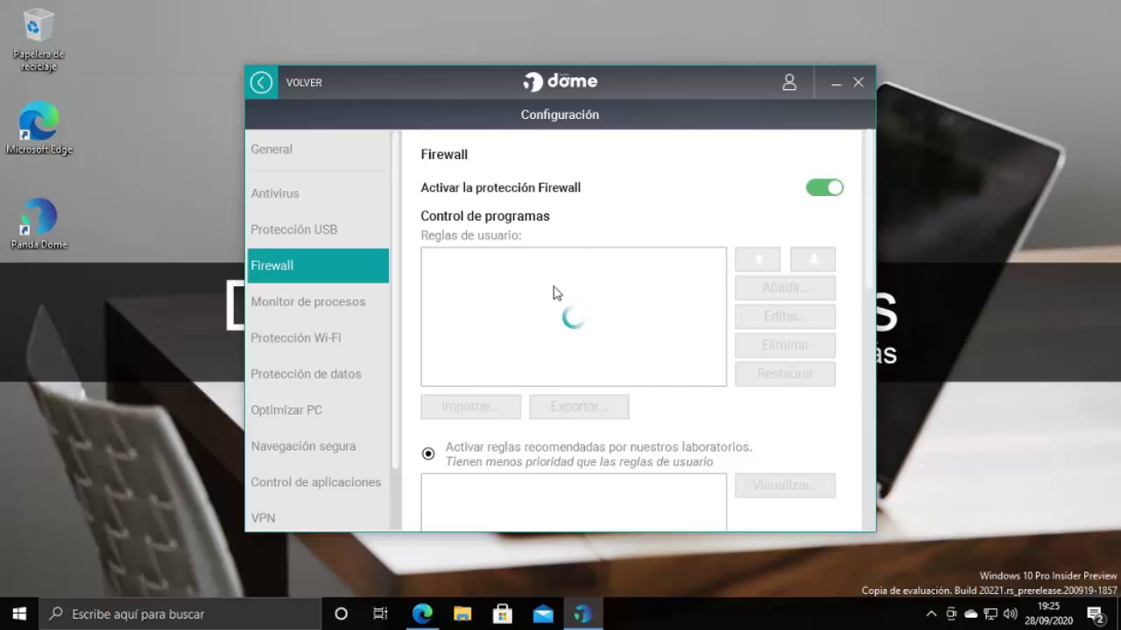
scroll(585, 399, "down", 2)
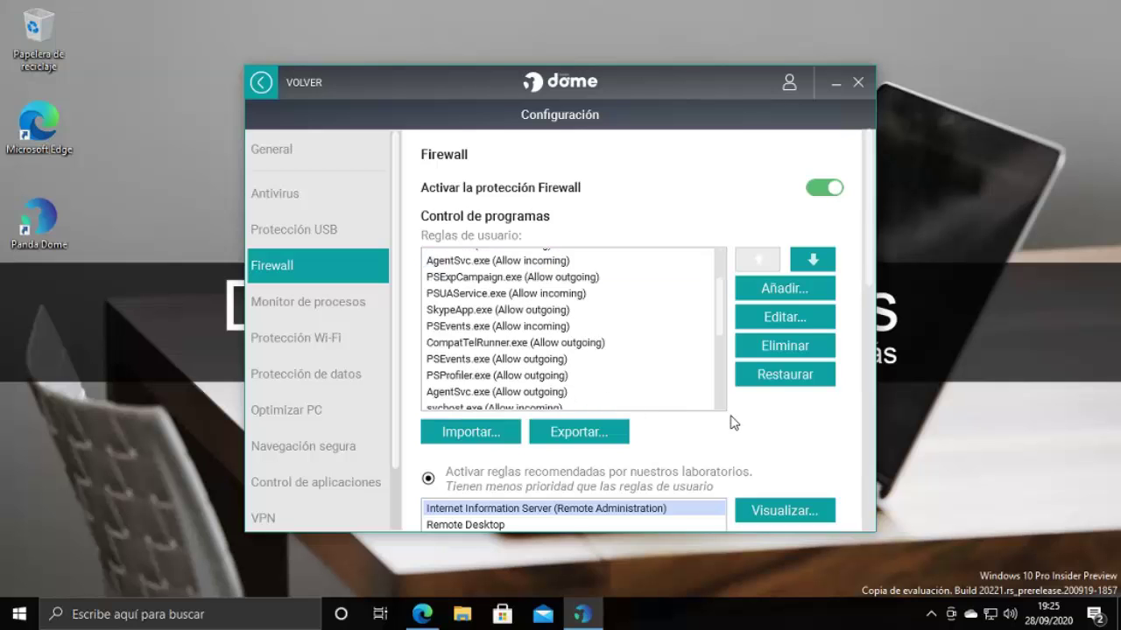
scroll(733, 420, "down", 5)
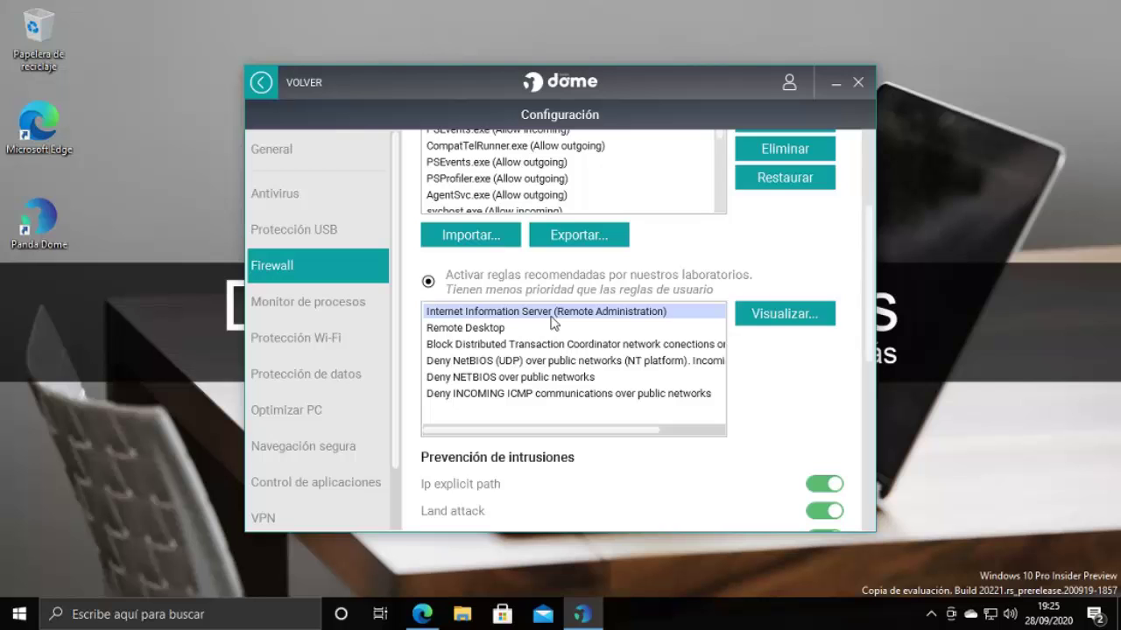
scroll(768, 242, "up", 5)
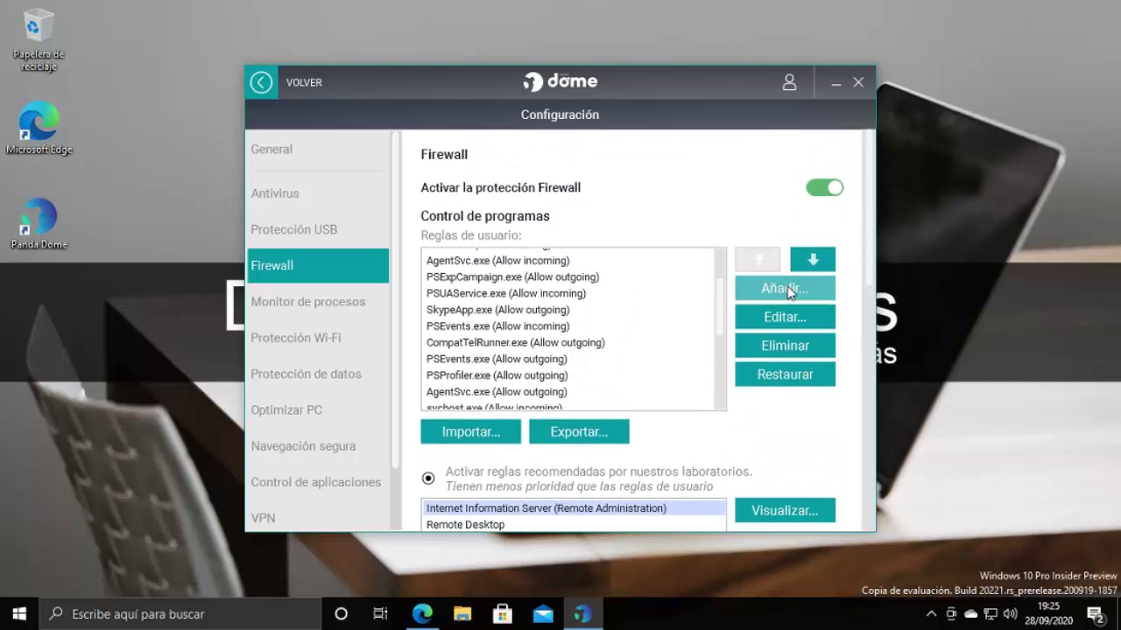
Start a new firewall program rule and set its action to Permitir entrantes
left_click(783, 292)
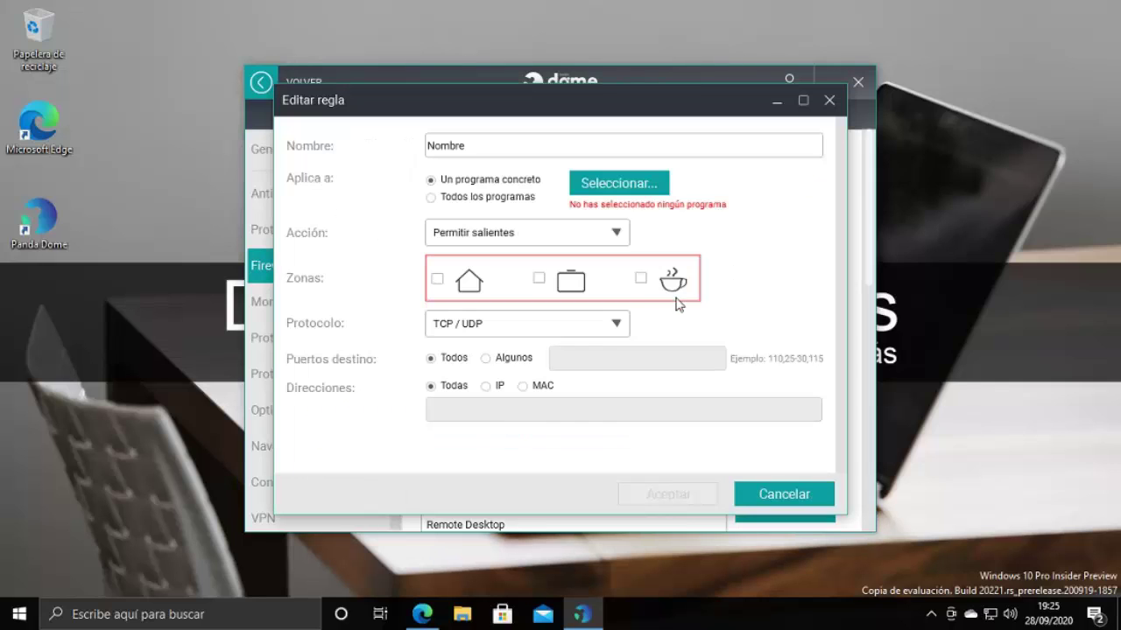
key("End")
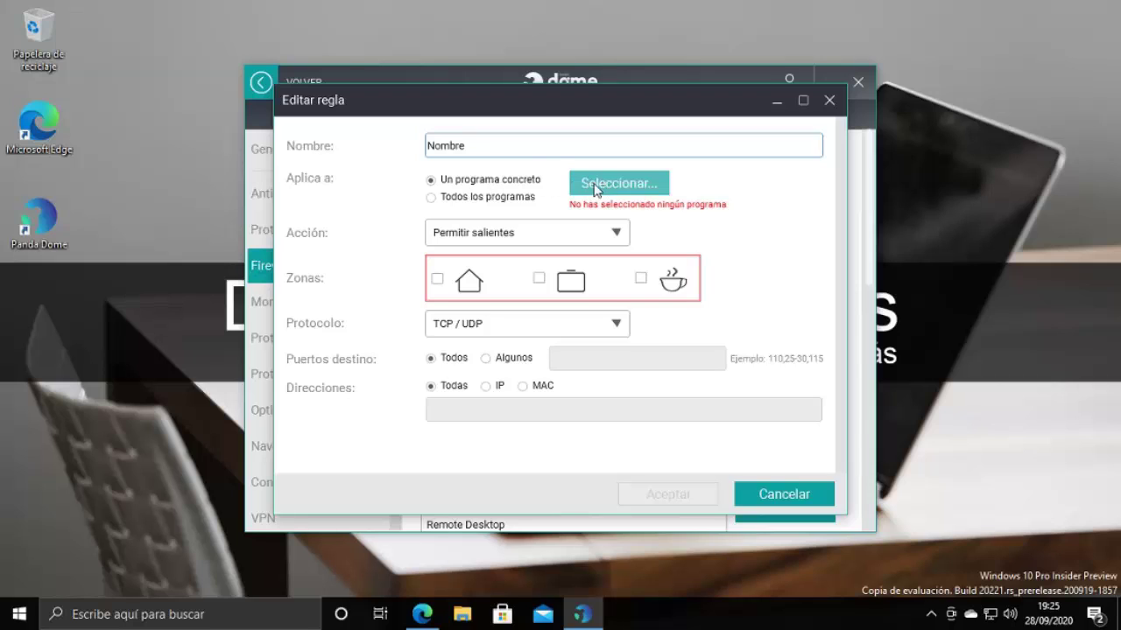
left_click(431, 199)
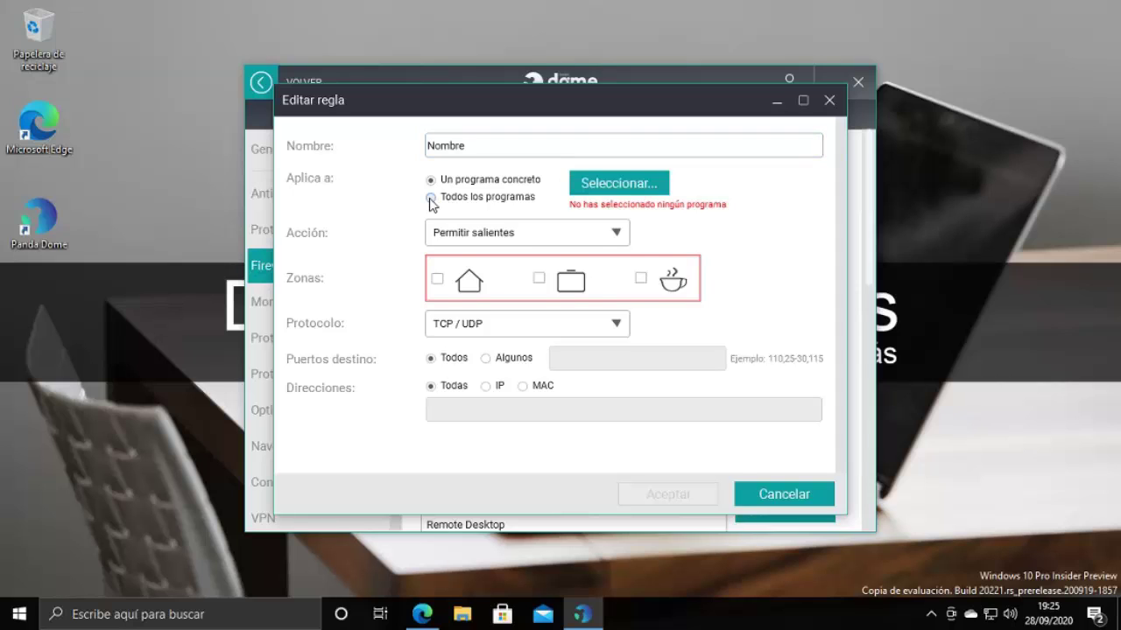
left_click(514, 228)
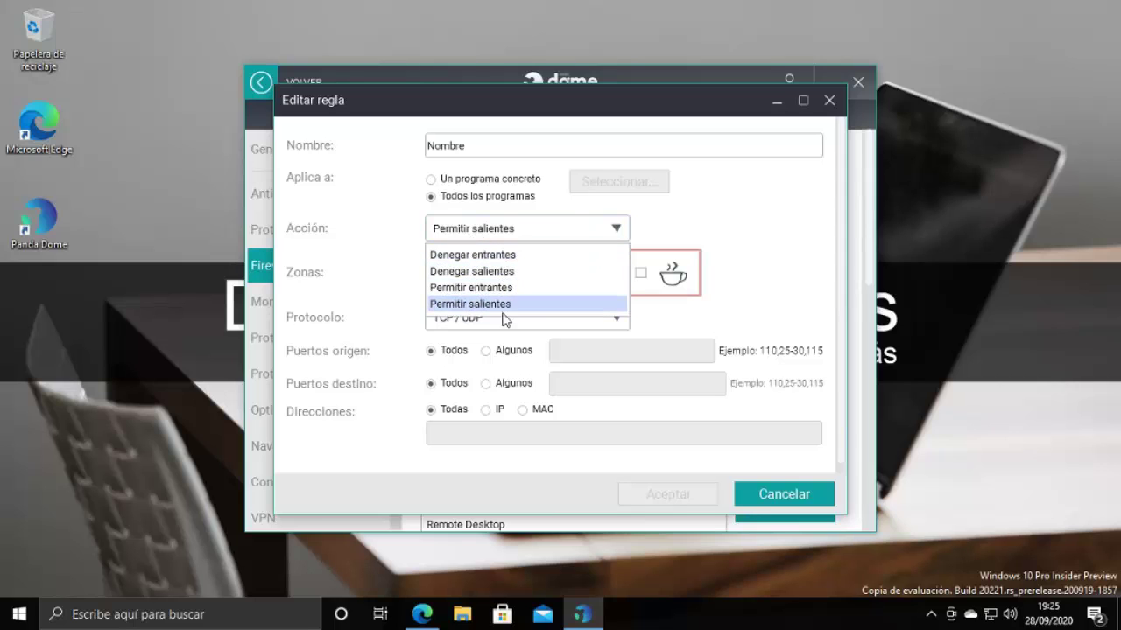
left_click(492, 291)
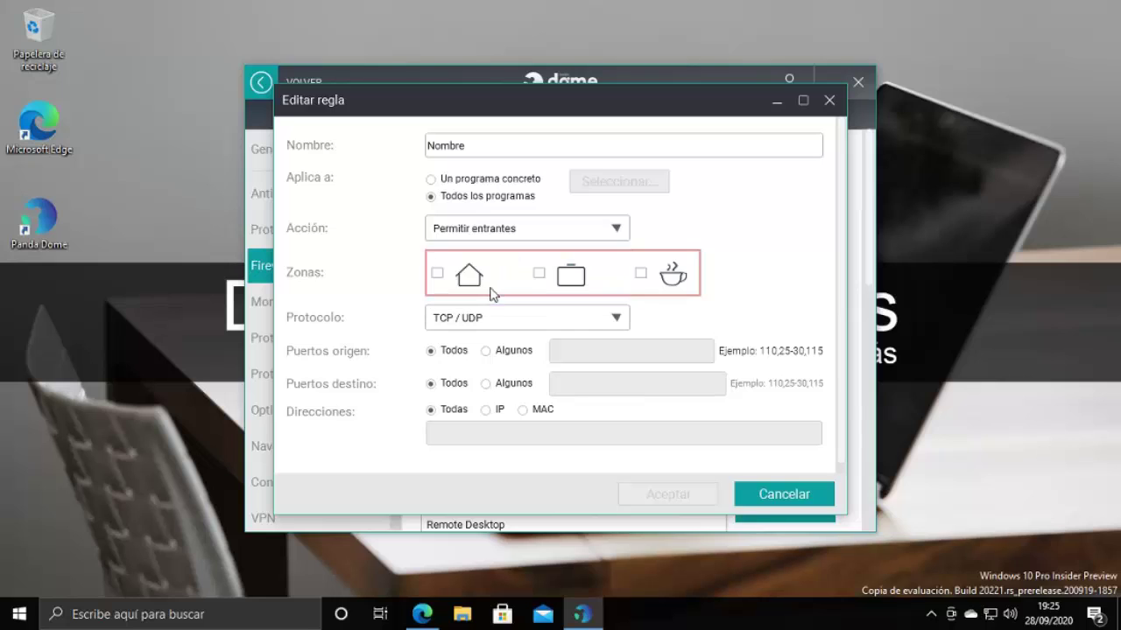
Apply the rule to home and work zones with port 3389 and all IPs, then cancel it
left_click(439, 275)
left_click(538, 274)
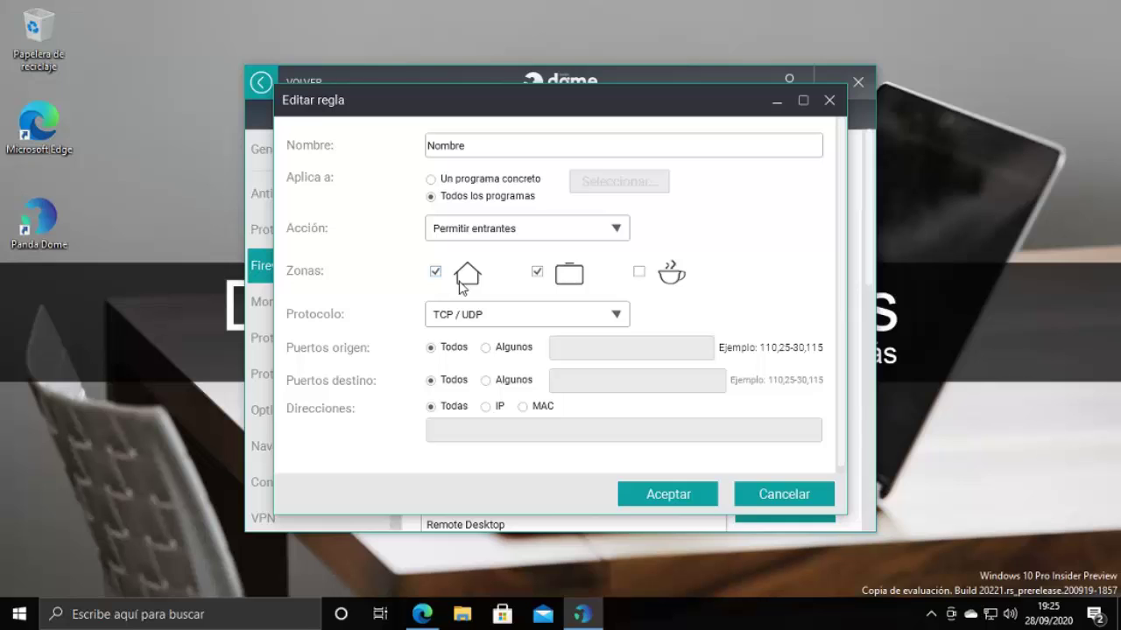
left_click(487, 349)
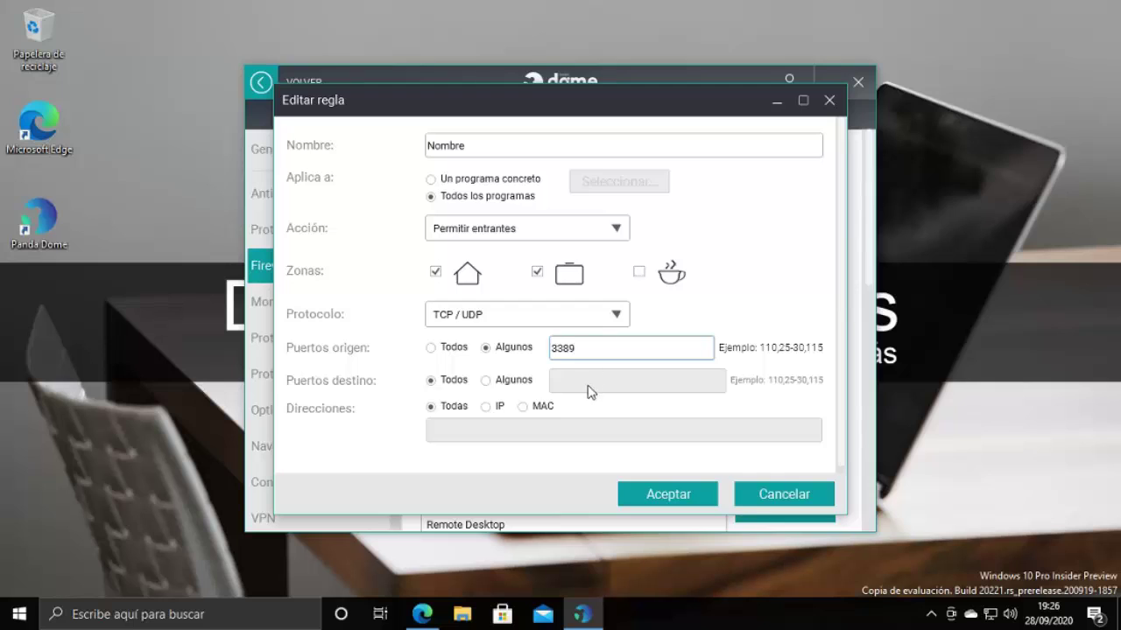
left_click(504, 382)
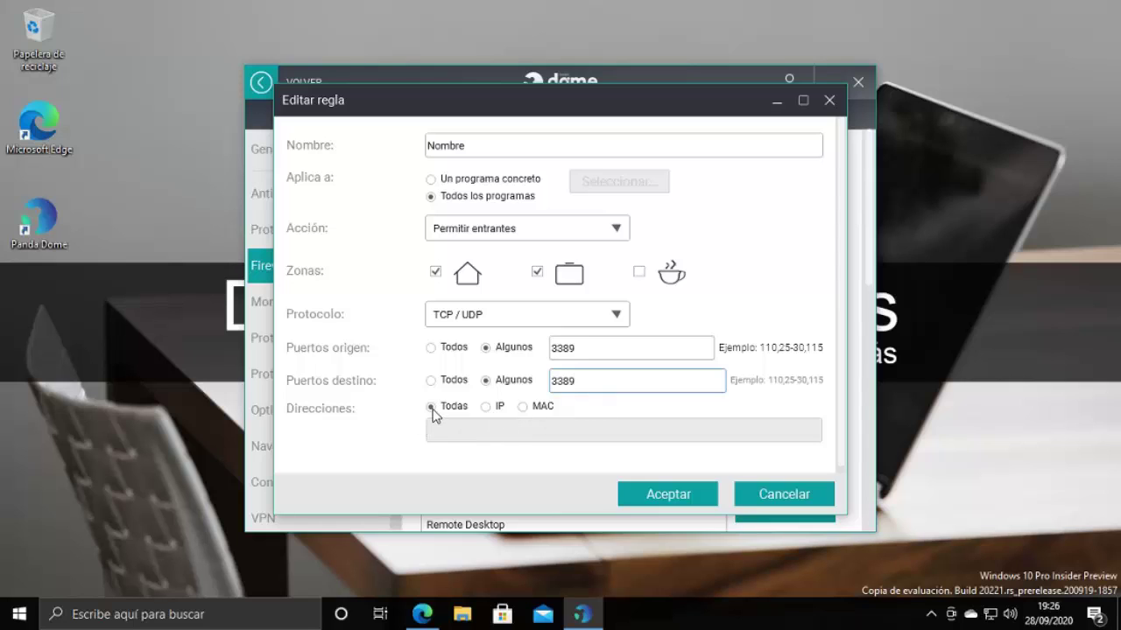
left_click(489, 408)
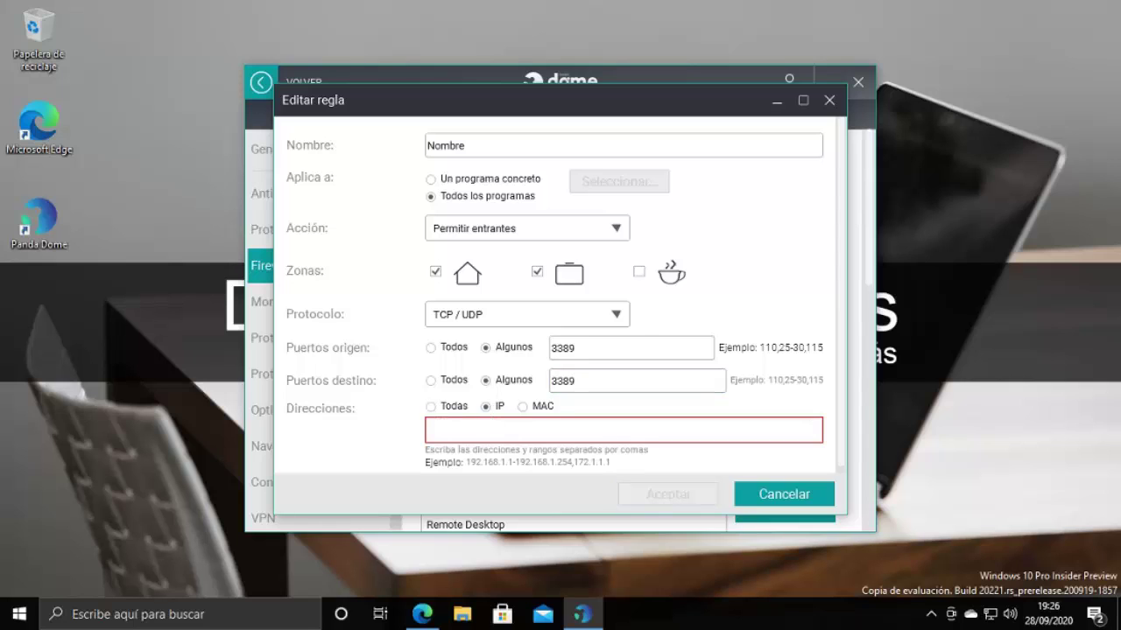
left_click(431, 406)
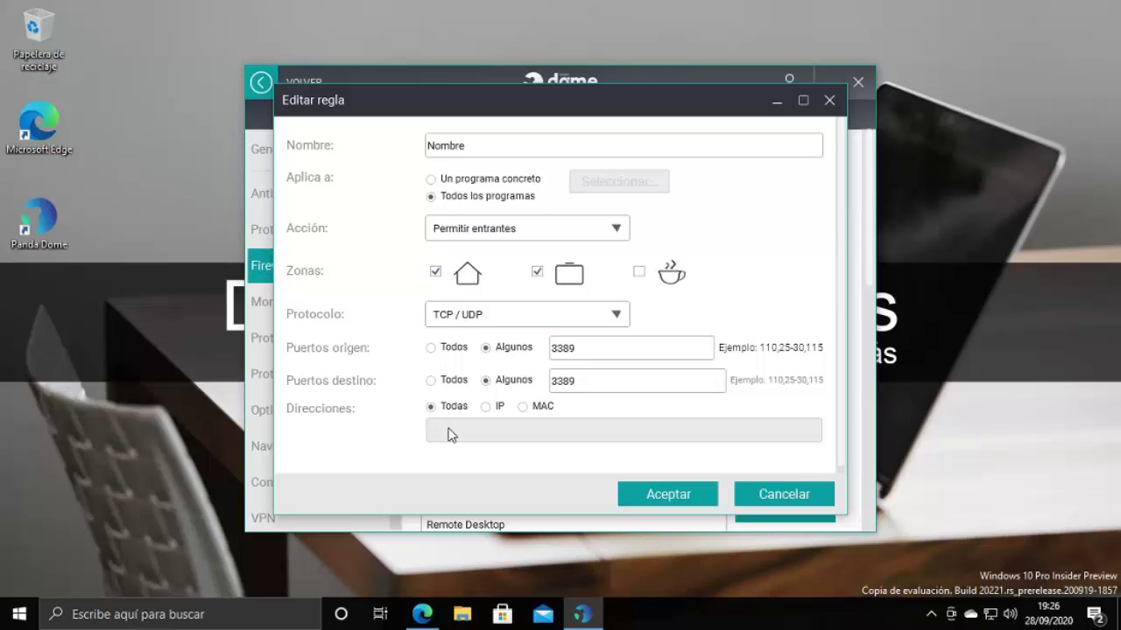
left_click(773, 495)
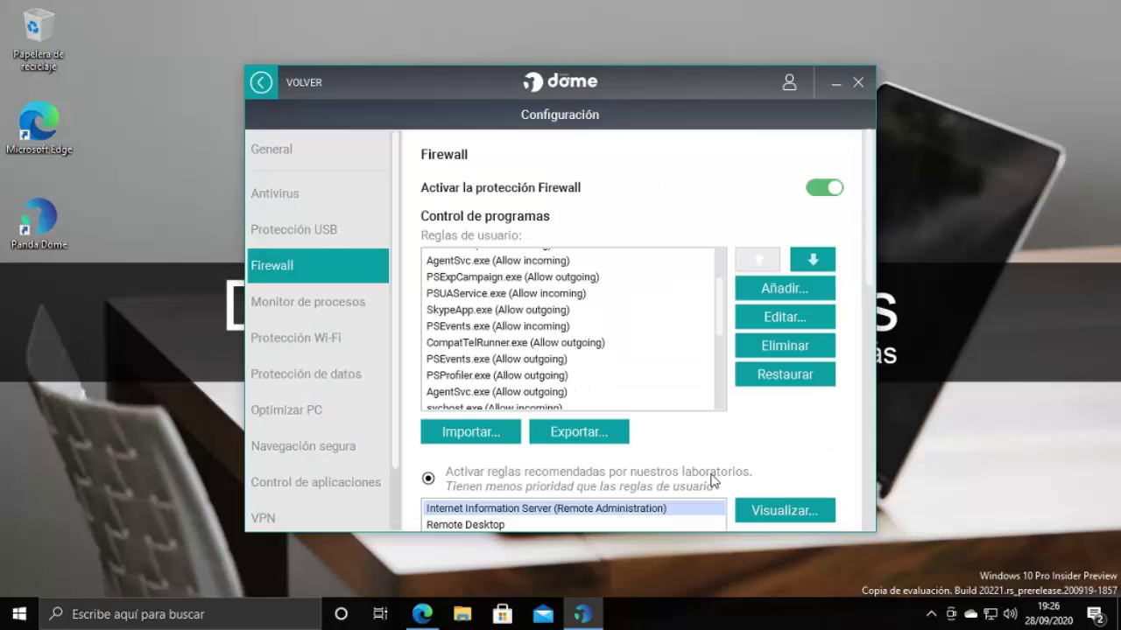
Back out to the dashboard, check Protección USB (no USB drive detected), and return
left_click(264, 85)
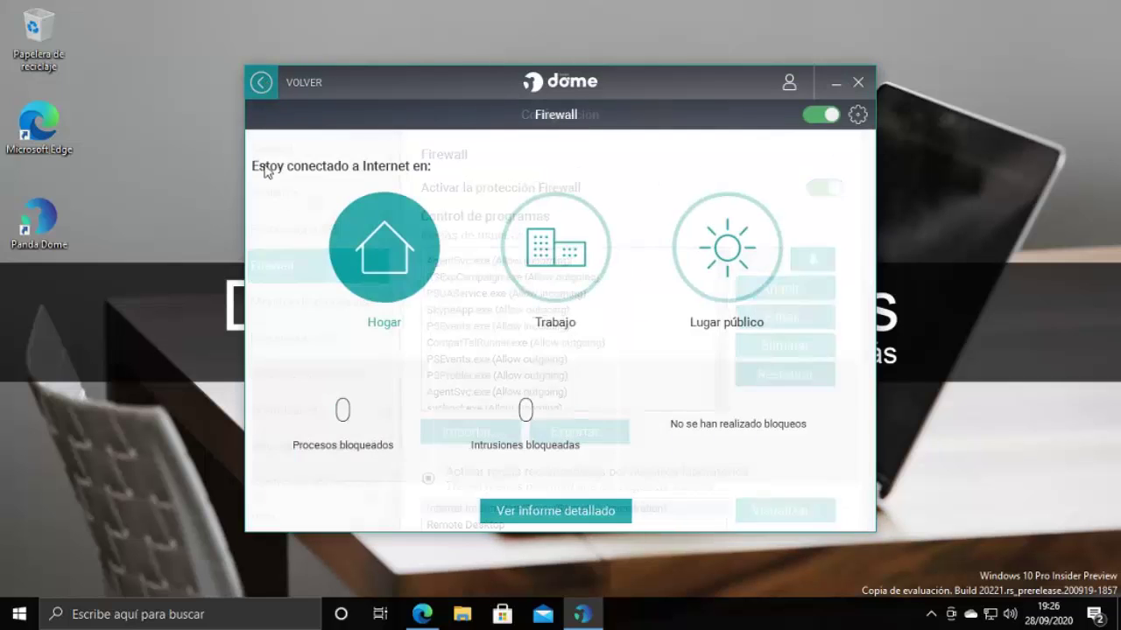
left_click(260, 85)
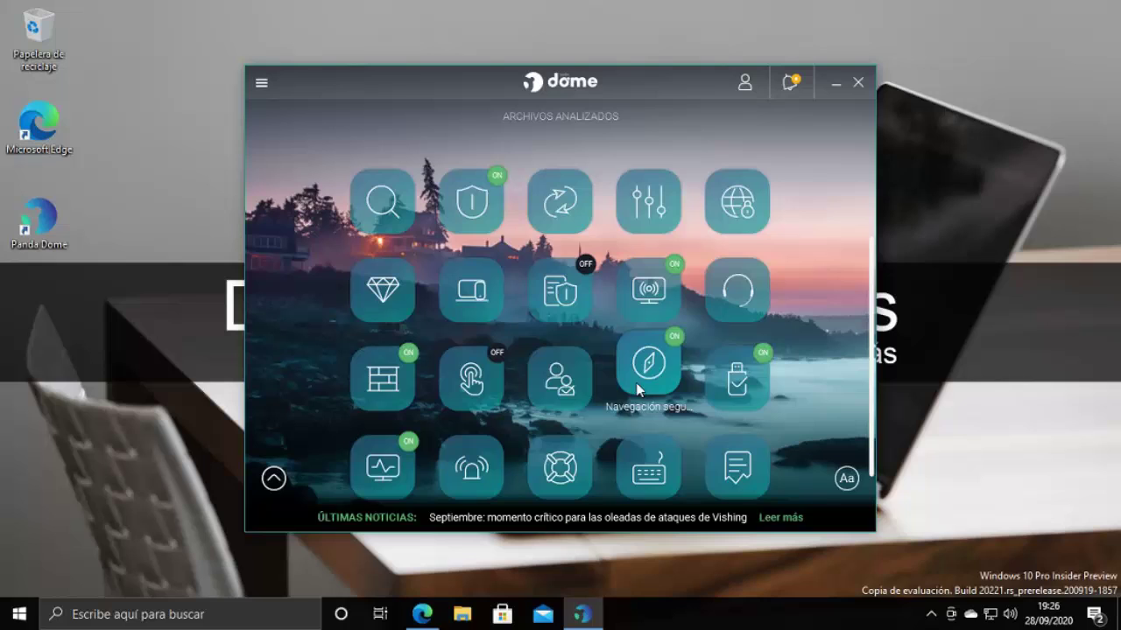
left_click(738, 368)
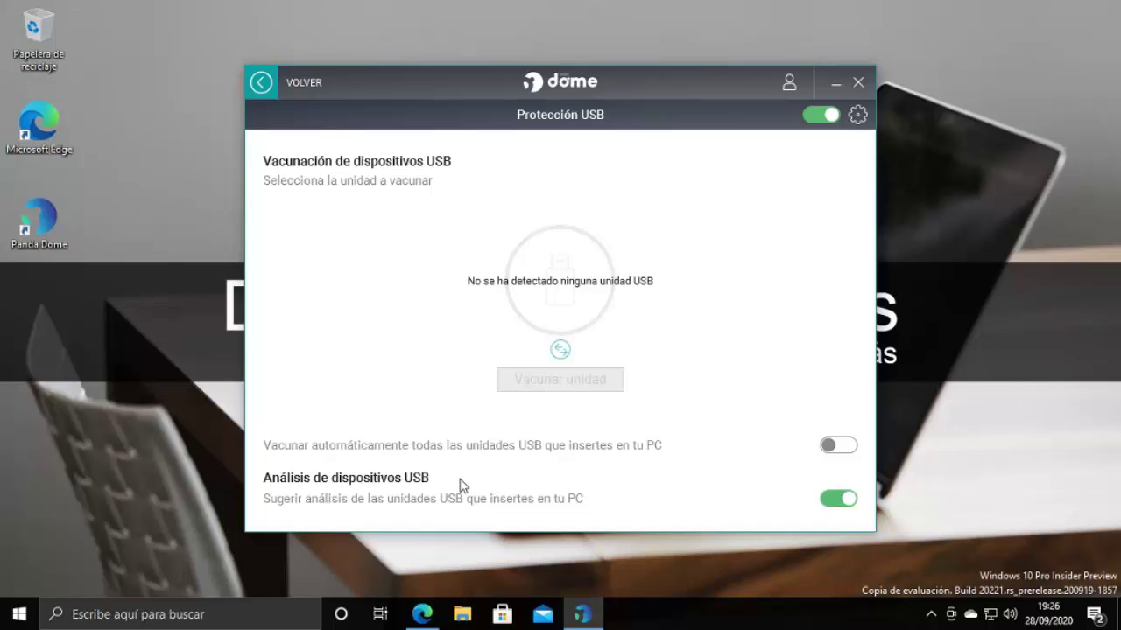
left_click(261, 83)
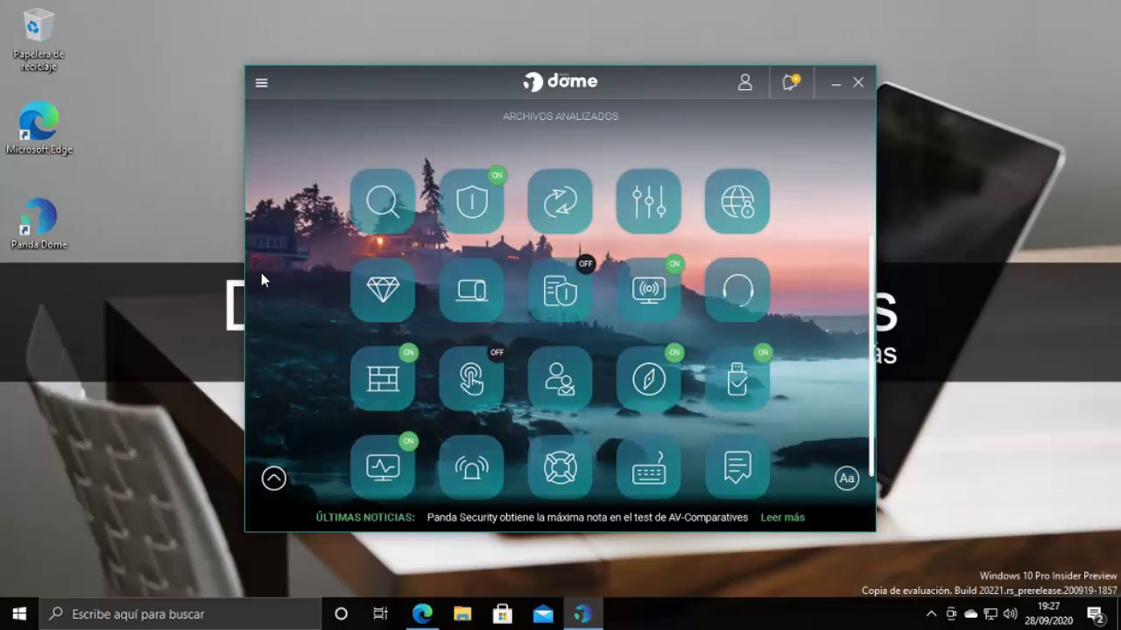
View Monitor de procesos (105 processes, 19 online), then open the Control parental page
scroll(383, 359, "down", 2)
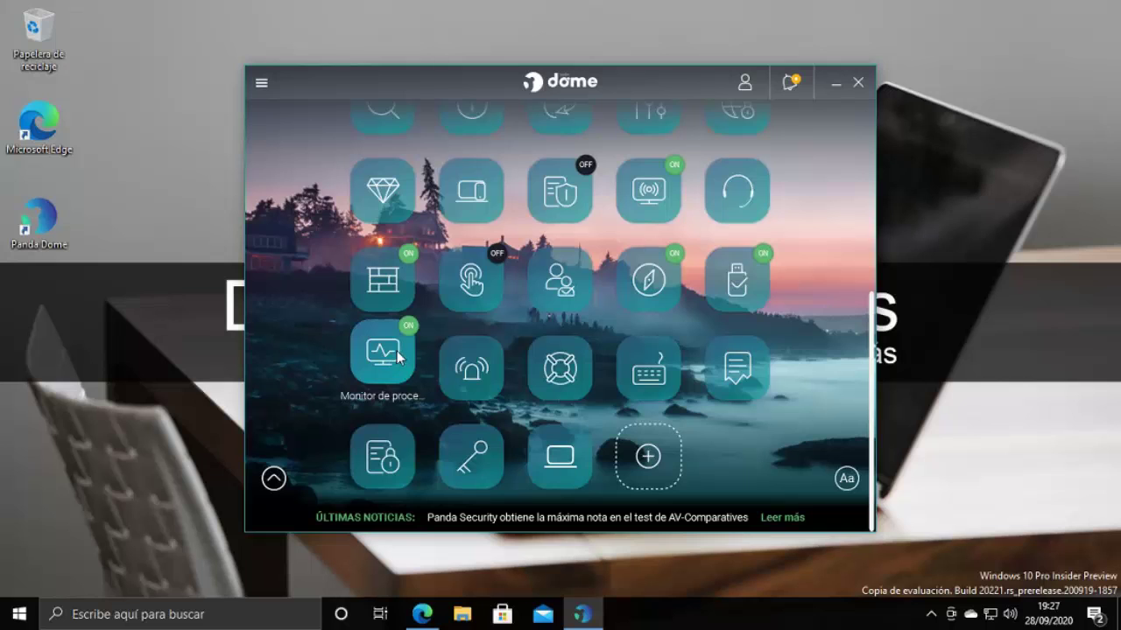
left_click(402, 367)
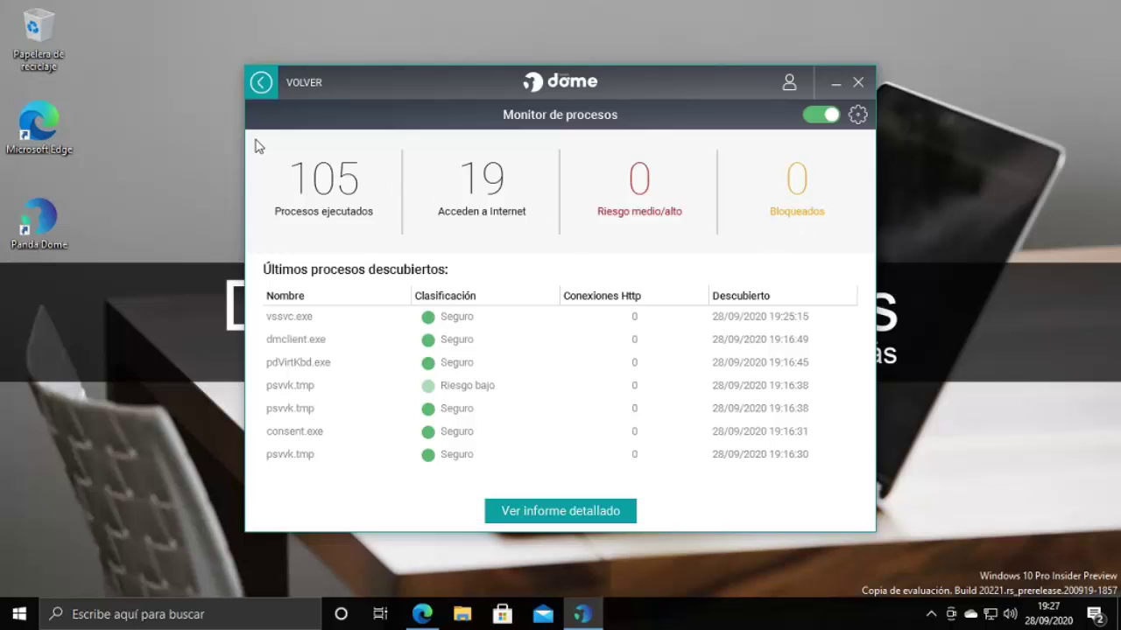
left_click(259, 84)
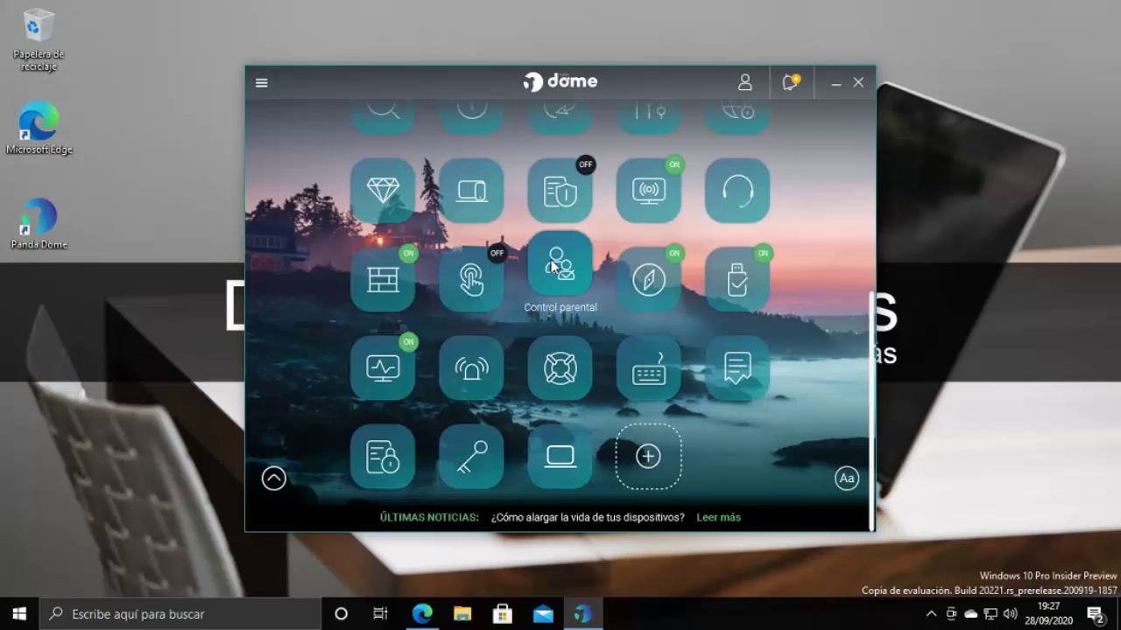
left_click(545, 285)
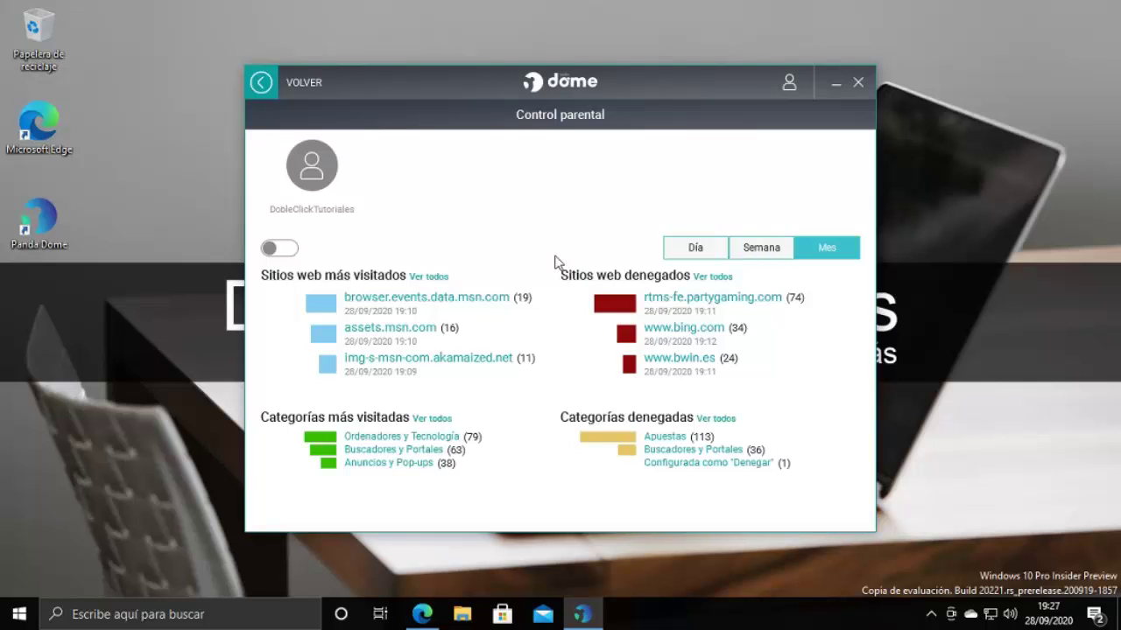
Enable parental control, then tick and untick Alcohol y Tabaco, Anonimizadores, Anuncios y Pop-ups, Apuestas
left_click(273, 248)
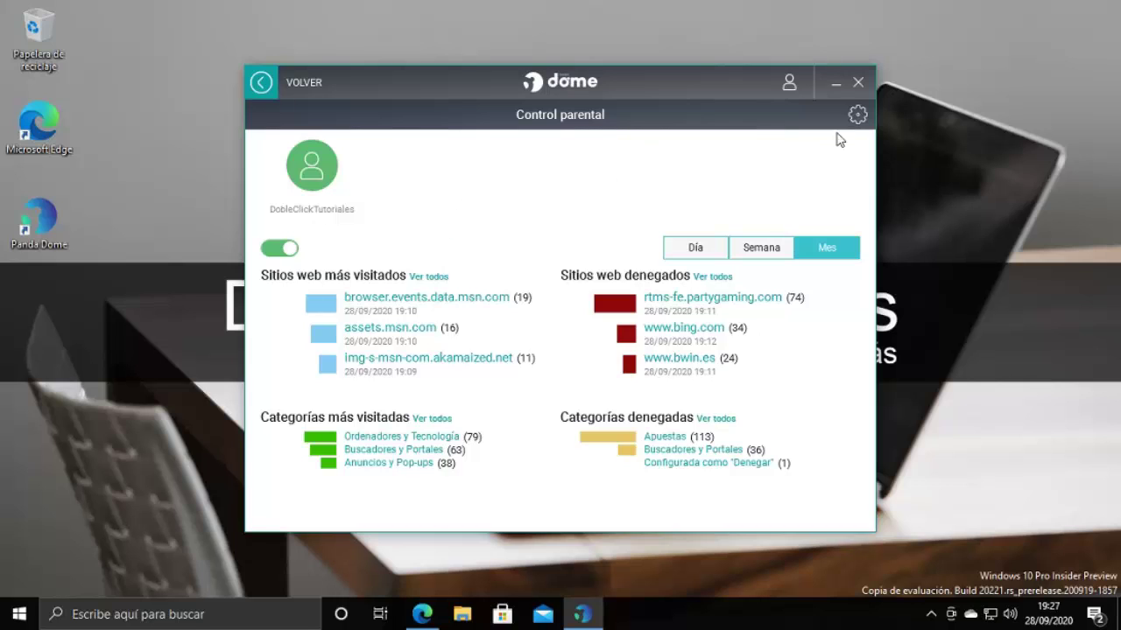
left_click(857, 114)
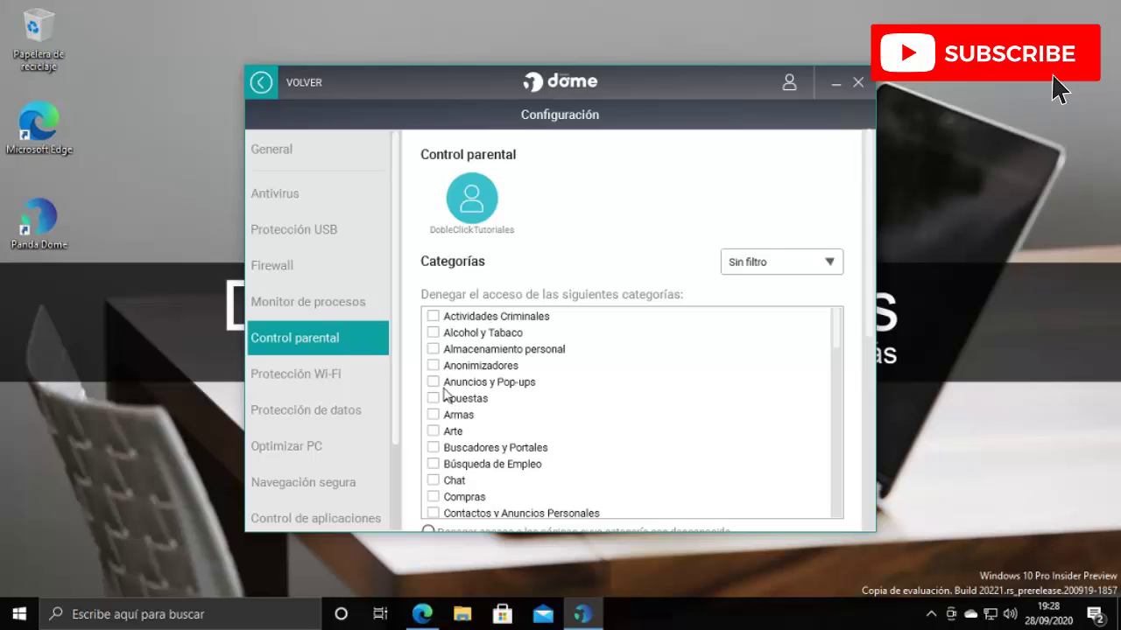
left_click(433, 332)
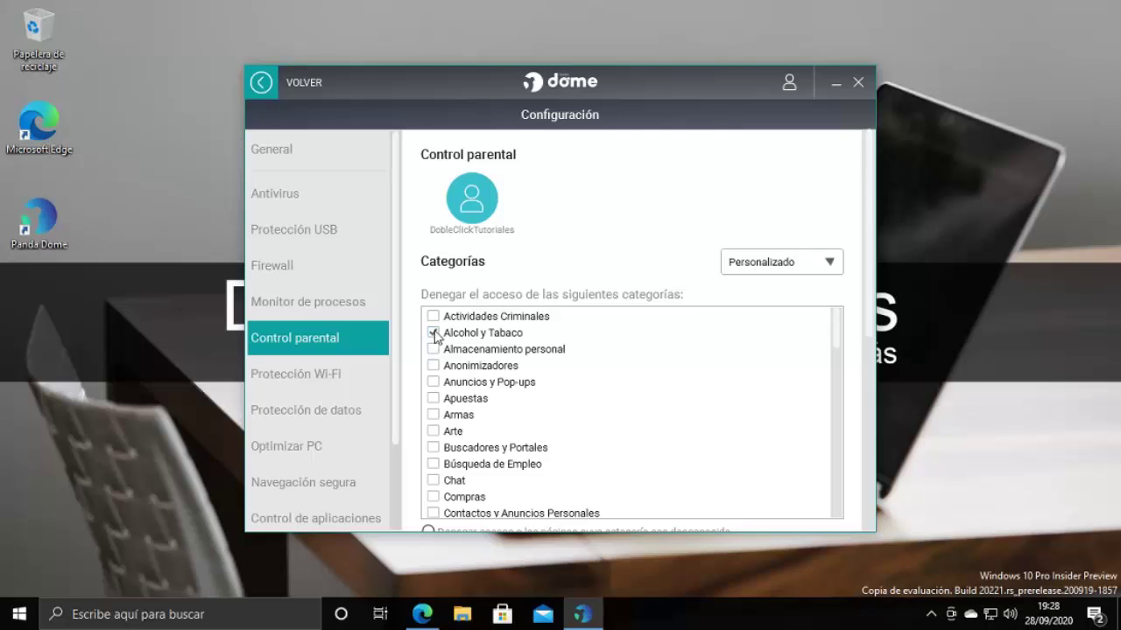
left_click(431, 366)
left_click(433, 383)
left_click(434, 399)
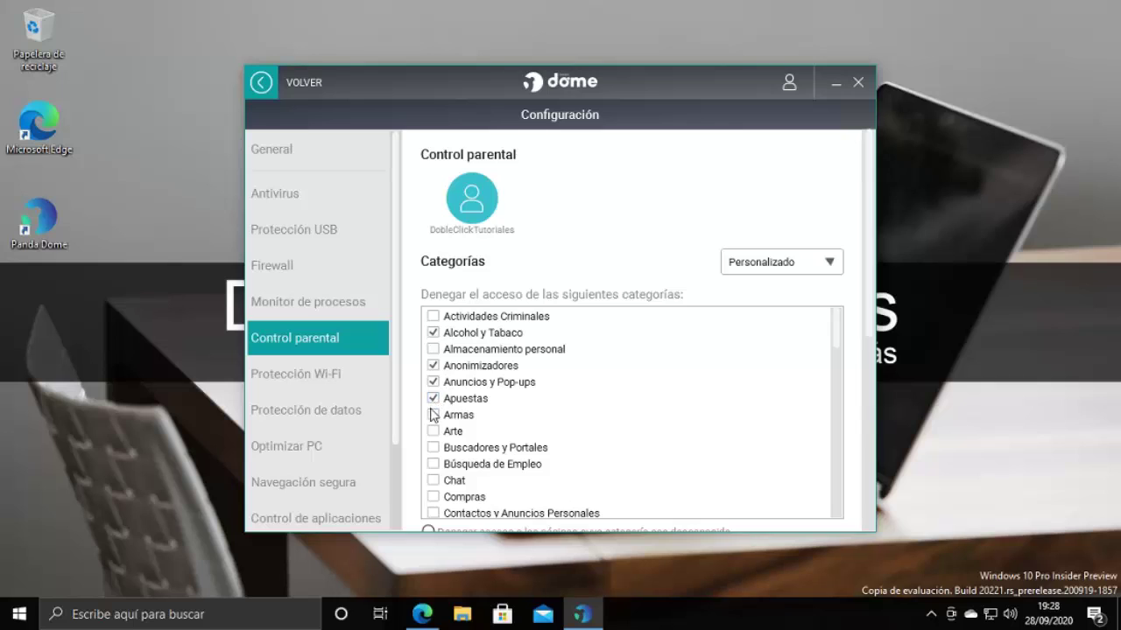
left_click(432, 333)
left_click(432, 365)
left_click(432, 382)
left_click(475, 397)
Try the Filtro infantil, adolescentes and empleados presets, finishing on Sin filtro
left_click(817, 265)
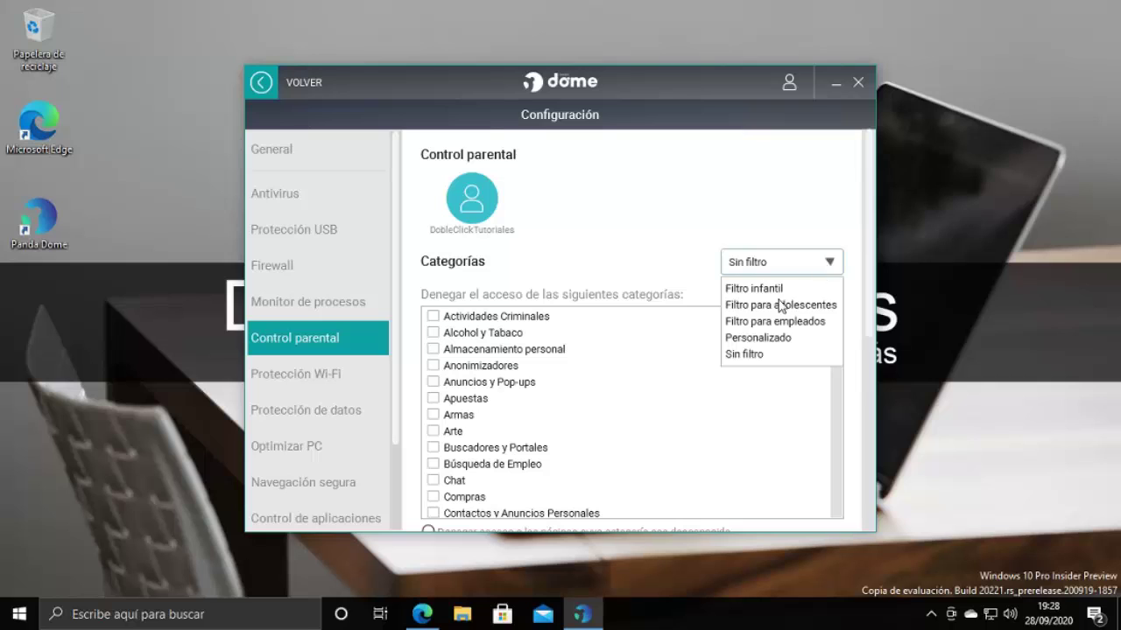
left_click(777, 295)
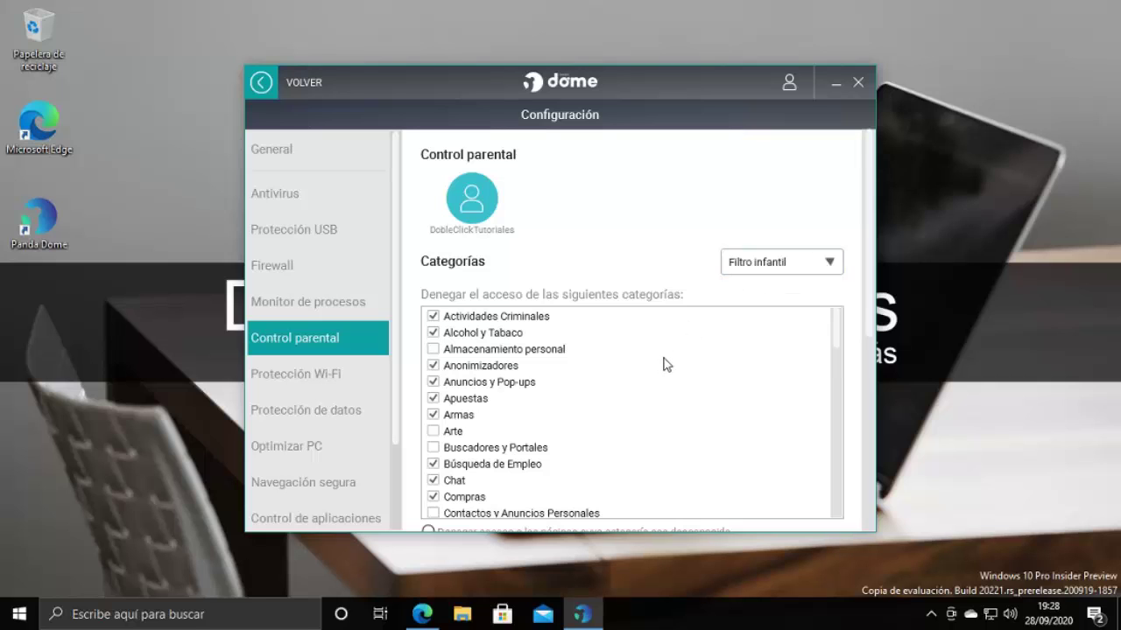
scroll(662, 364, "down", 1)
scroll(663, 365, "up", 1)
scroll(662, 364, "down", 8)
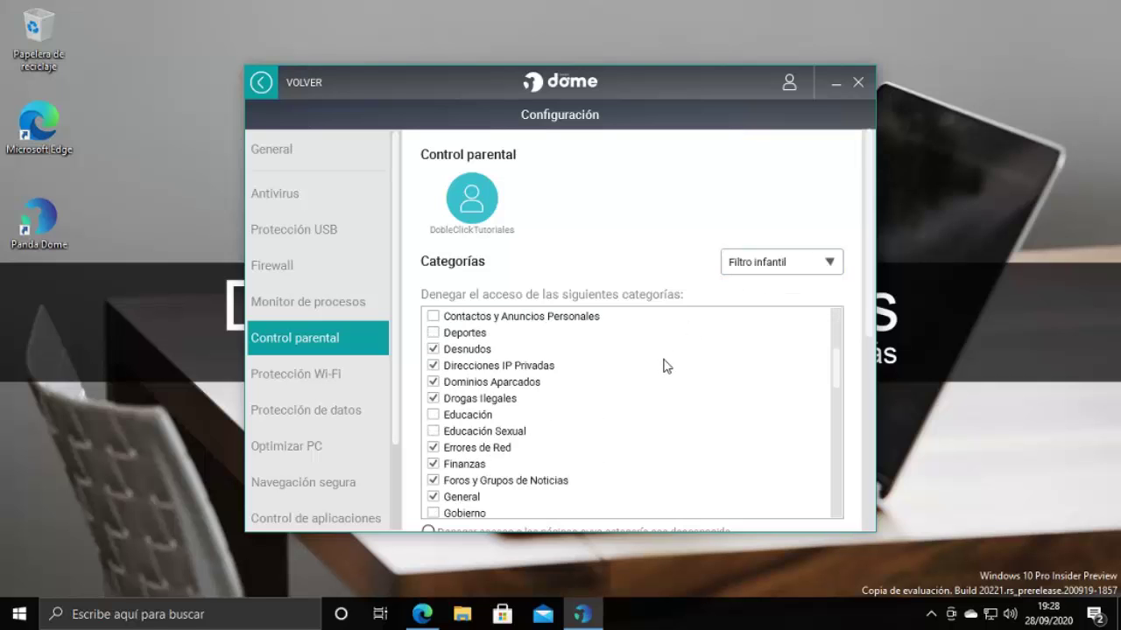
scroll(663, 366, "up", 8)
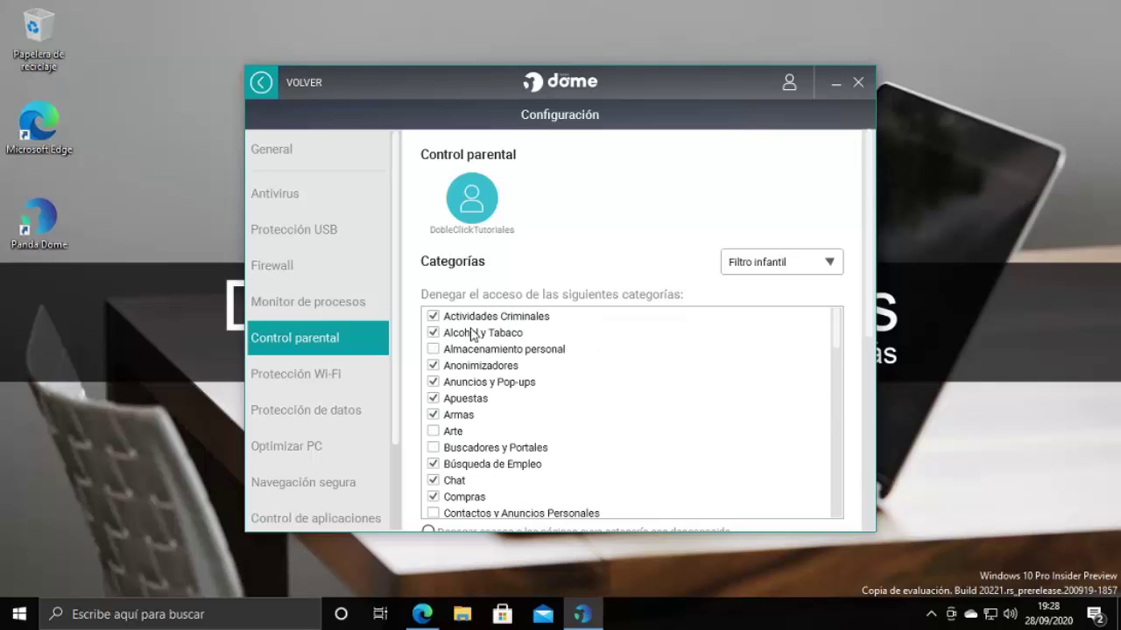
left_click(764, 270)
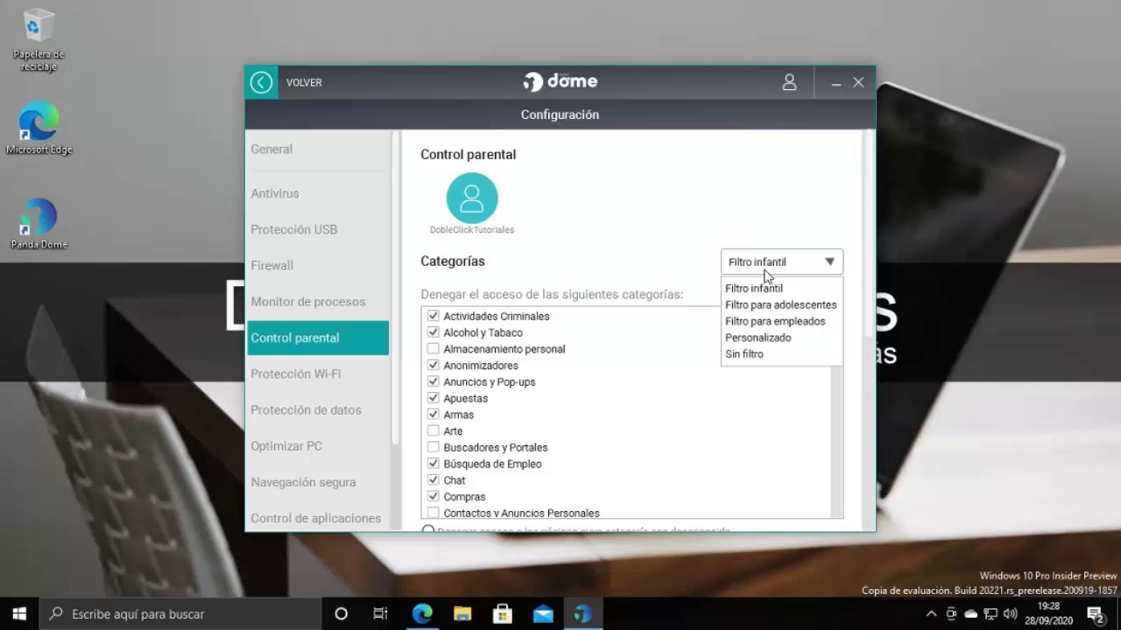
left_click(775, 305)
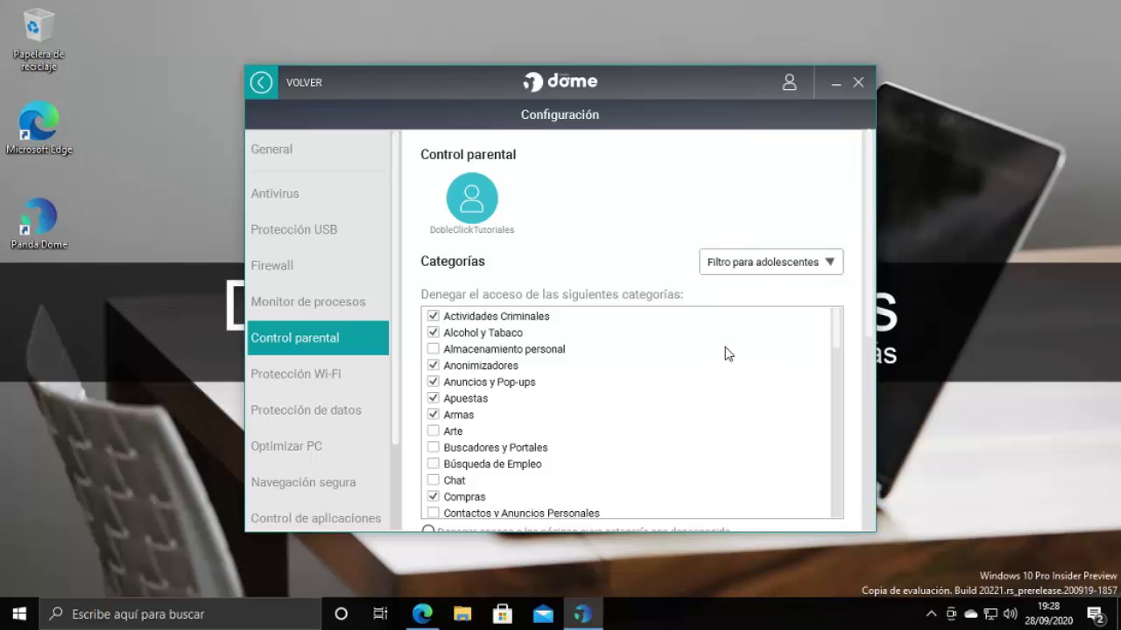
left_click(783, 267)
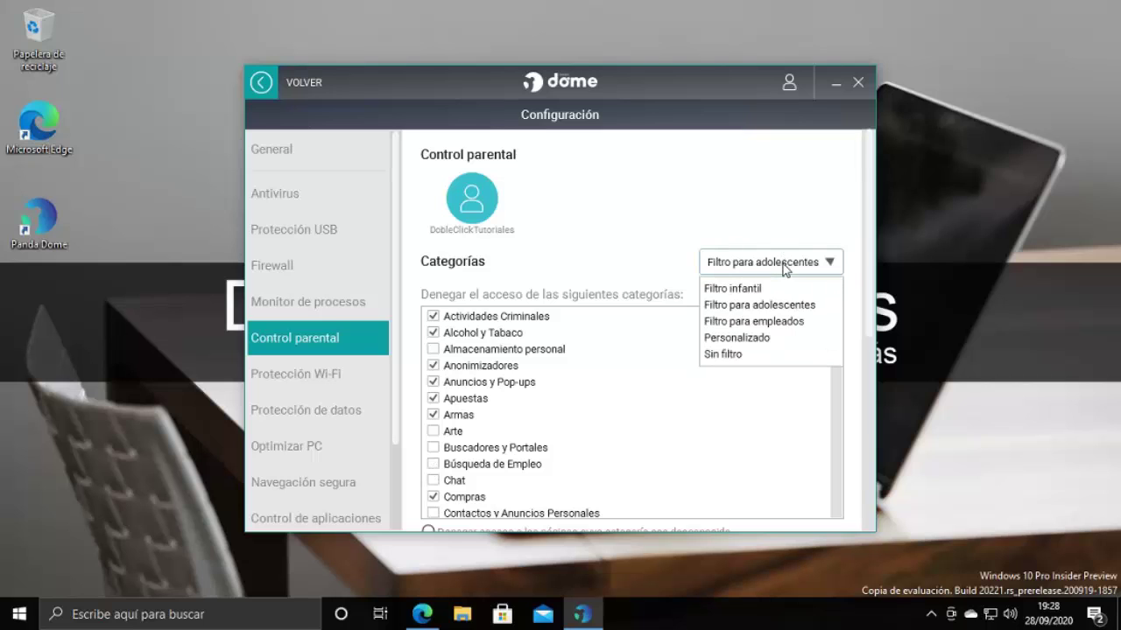
left_click(749, 323)
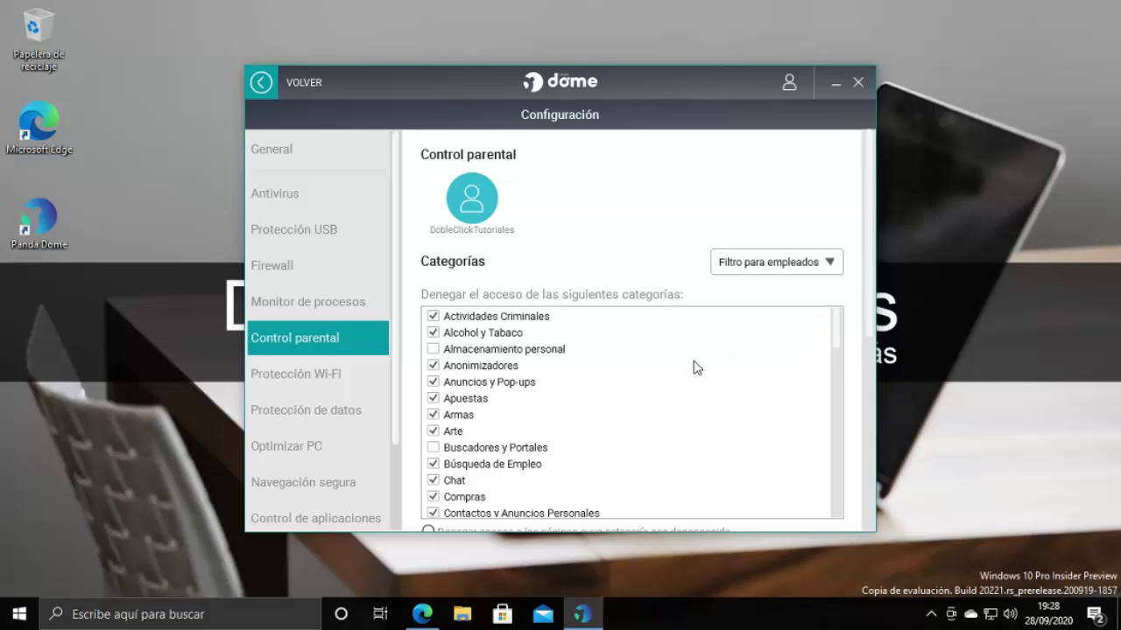
scroll(700, 377, "down", 2)
left_click(774, 271)
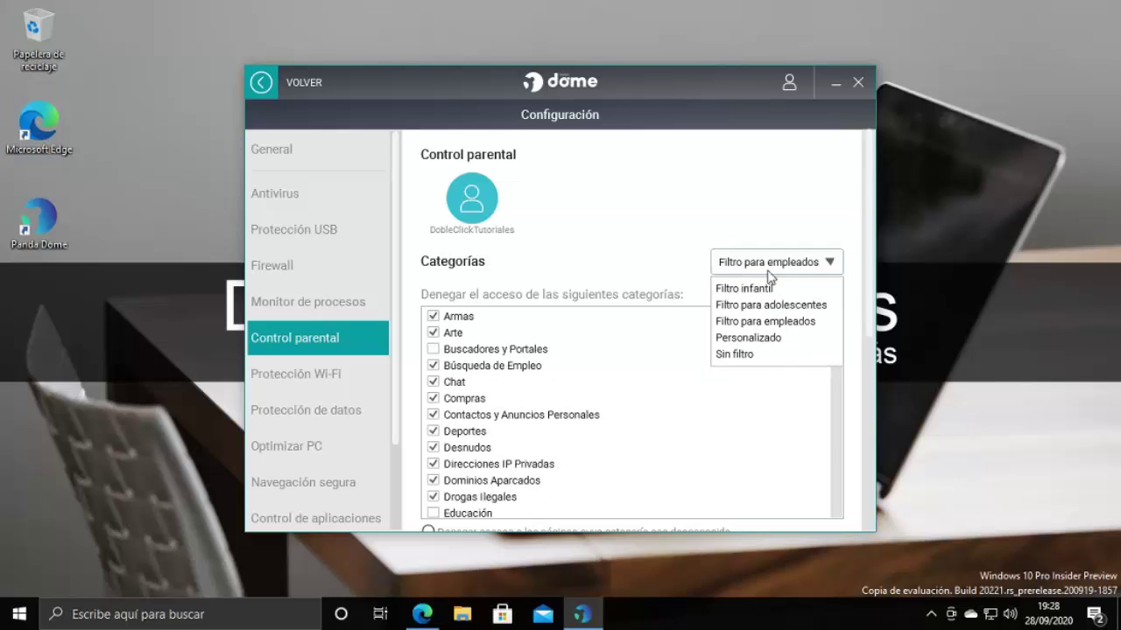
left_click(732, 357)
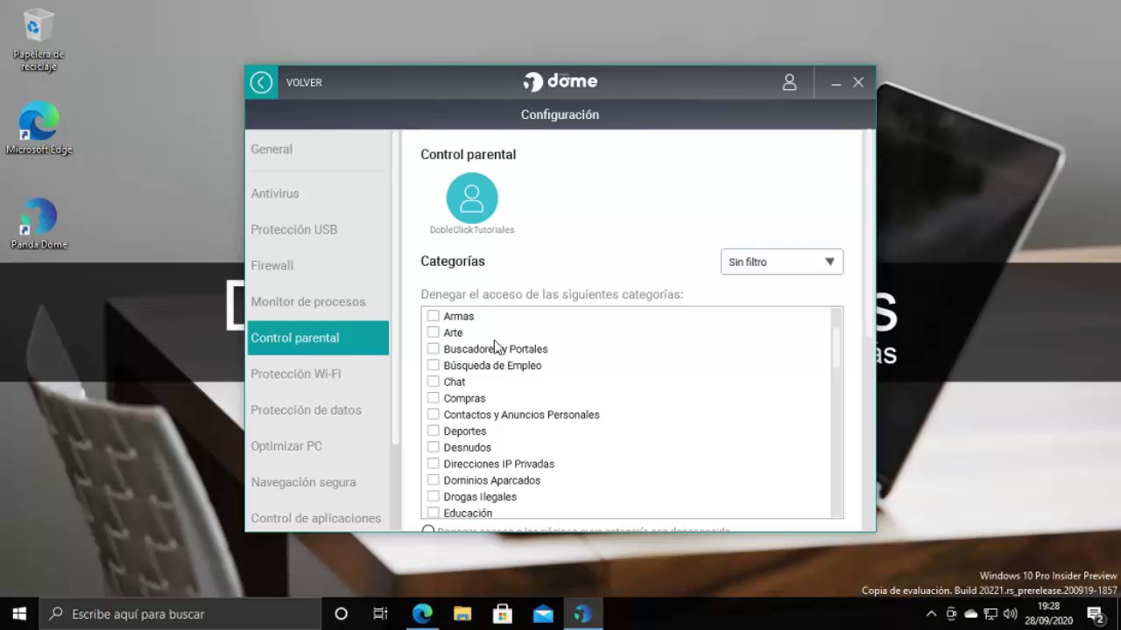
scroll(856, 304, "down", 1)
scroll(856, 304, "down", 2)
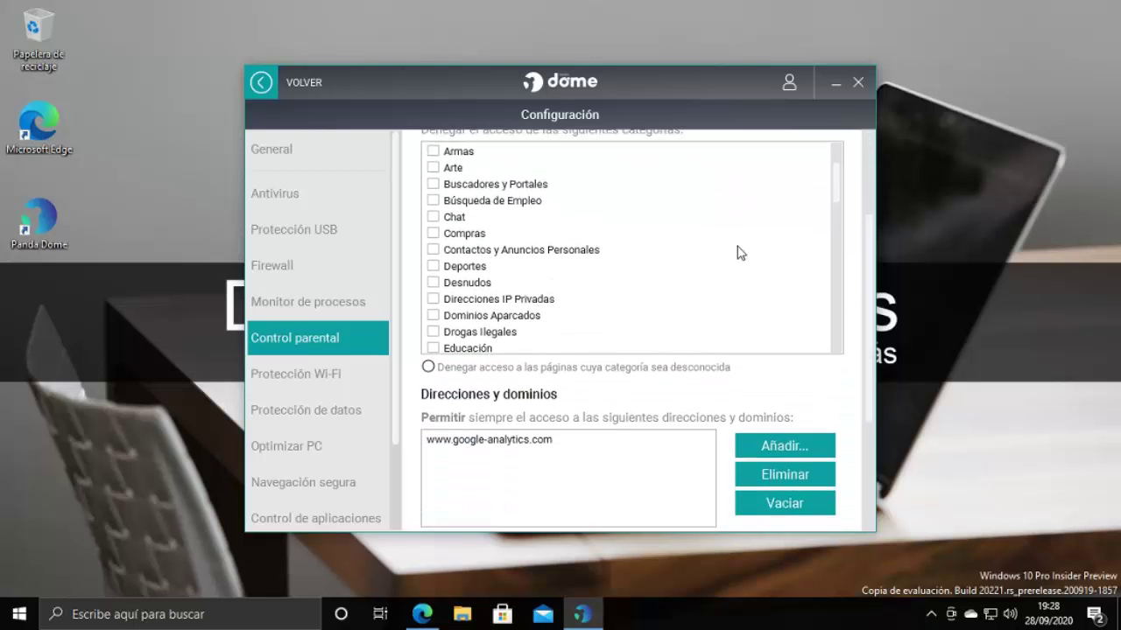
scroll(738, 251, "up", 2)
scroll(690, 260, "down", 1)
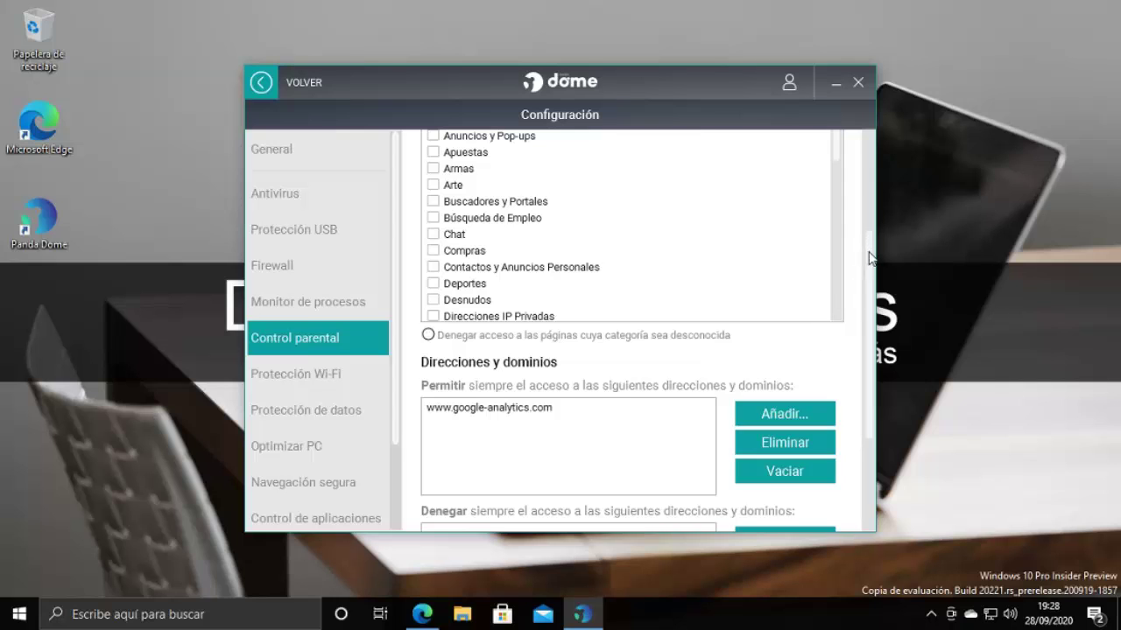
left_click_drag(870, 257, 872, 331)
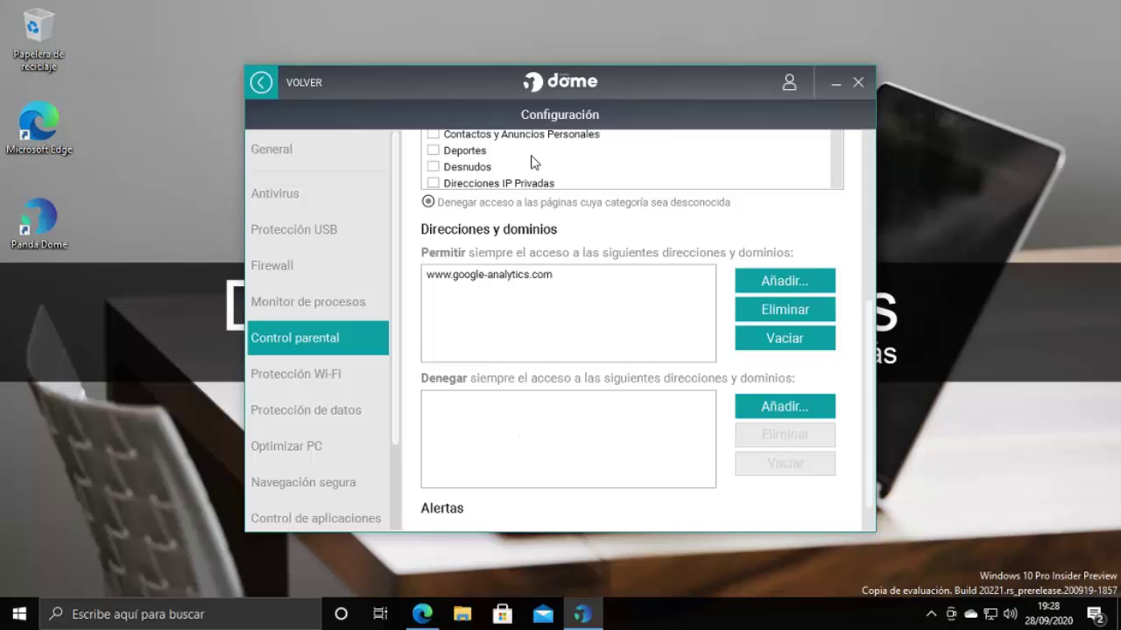
left_click(782, 405)
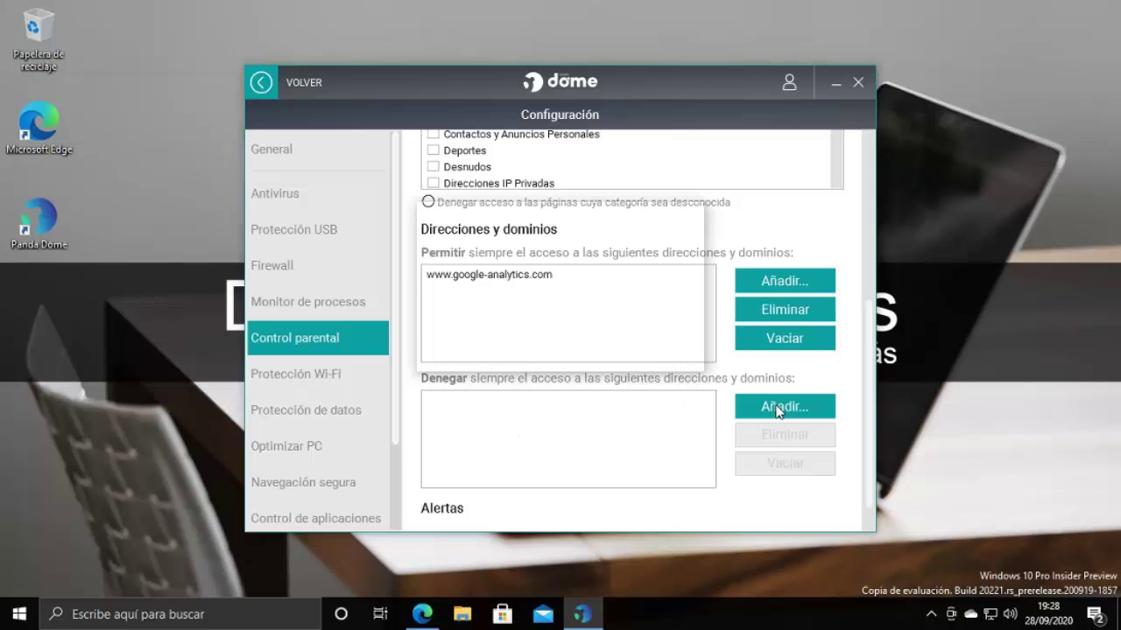
type("www.google.com")
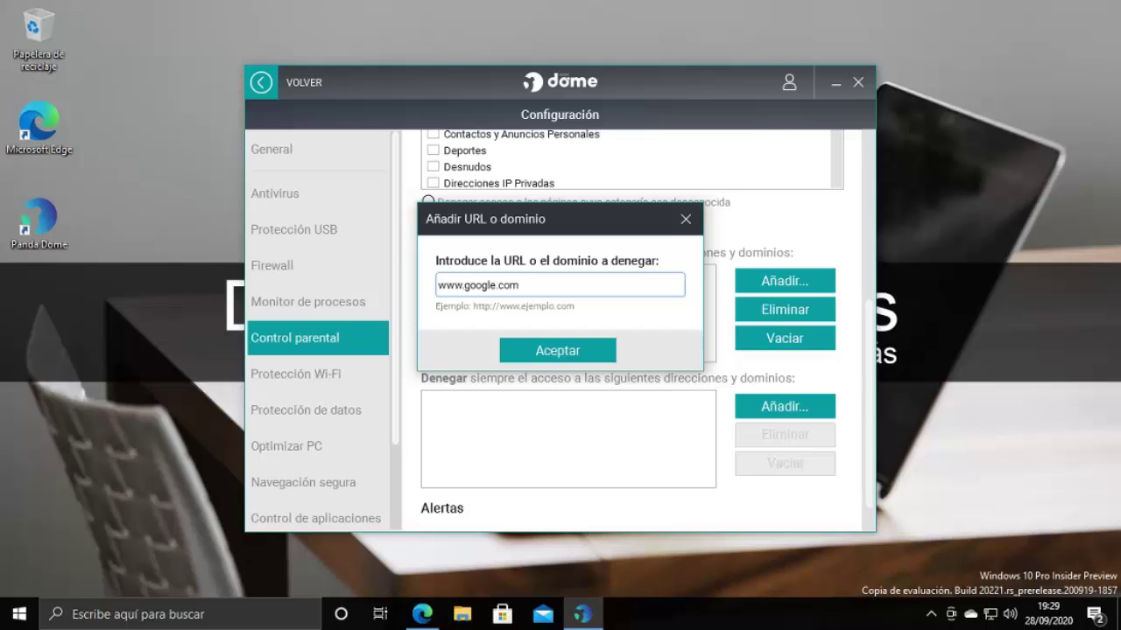
left_click(536, 352)
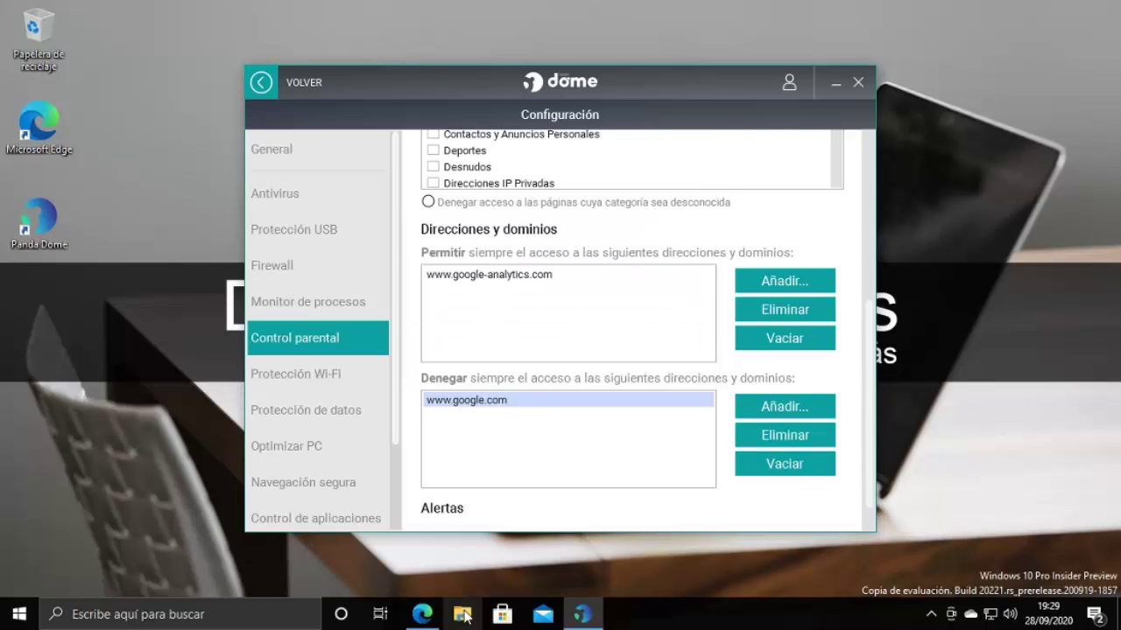
left_click(422, 614)
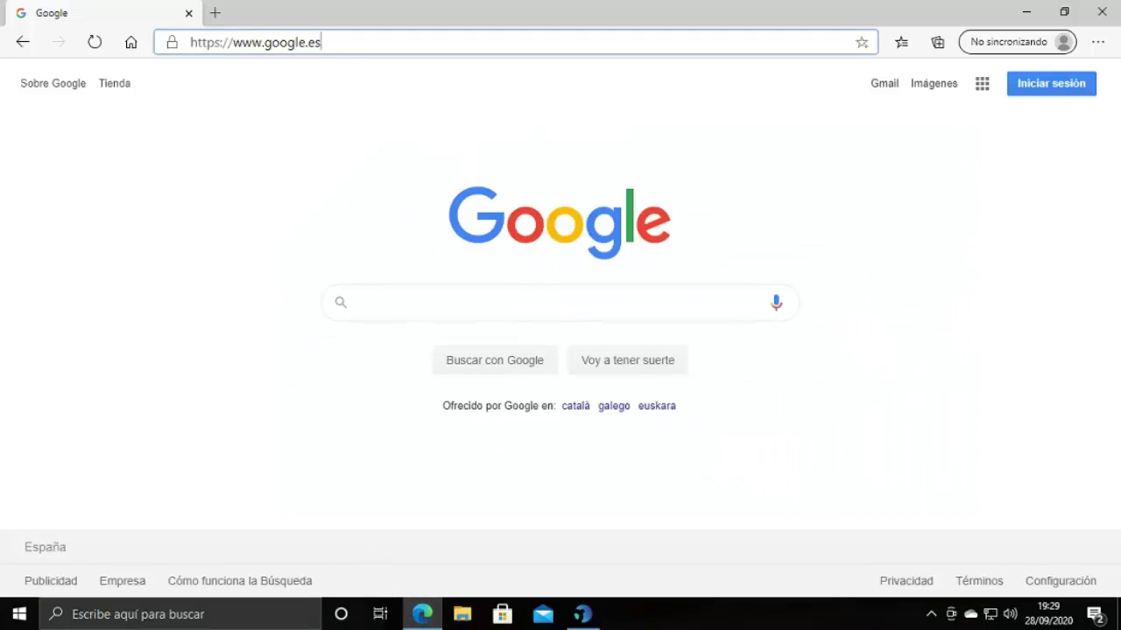
key("ctrl+a")
type("www.go")
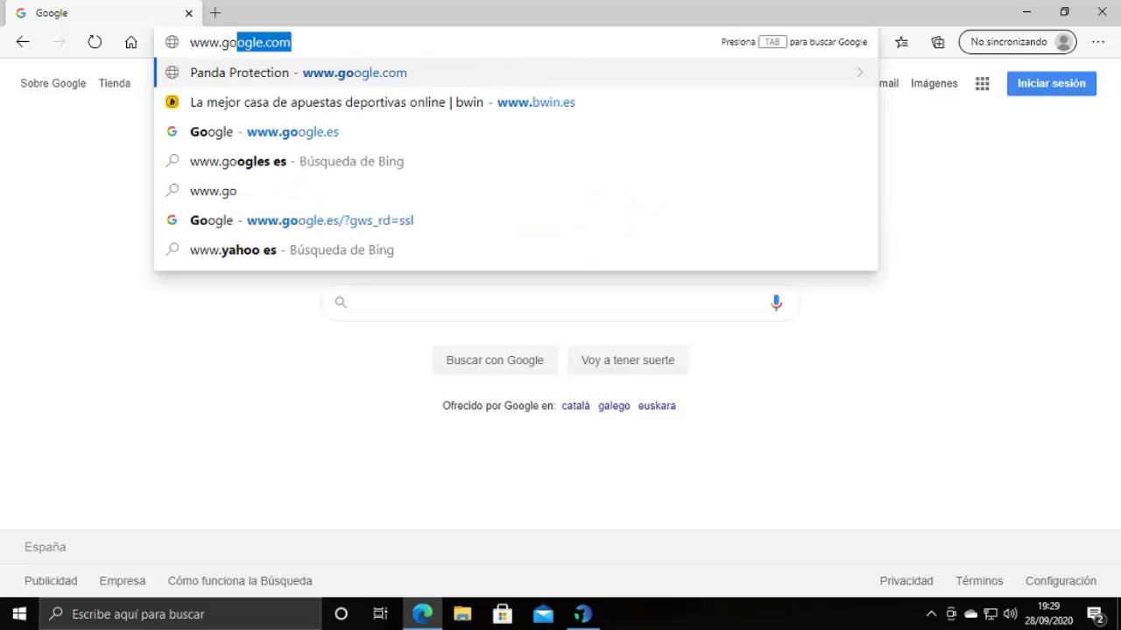
type("ogle.com")
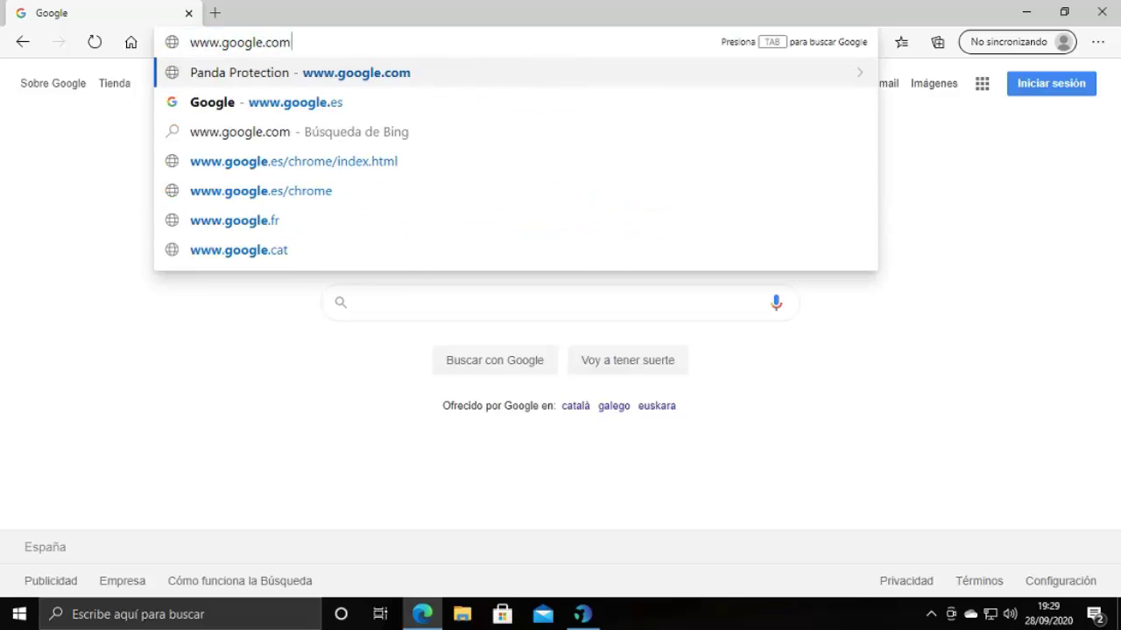
key("Return")
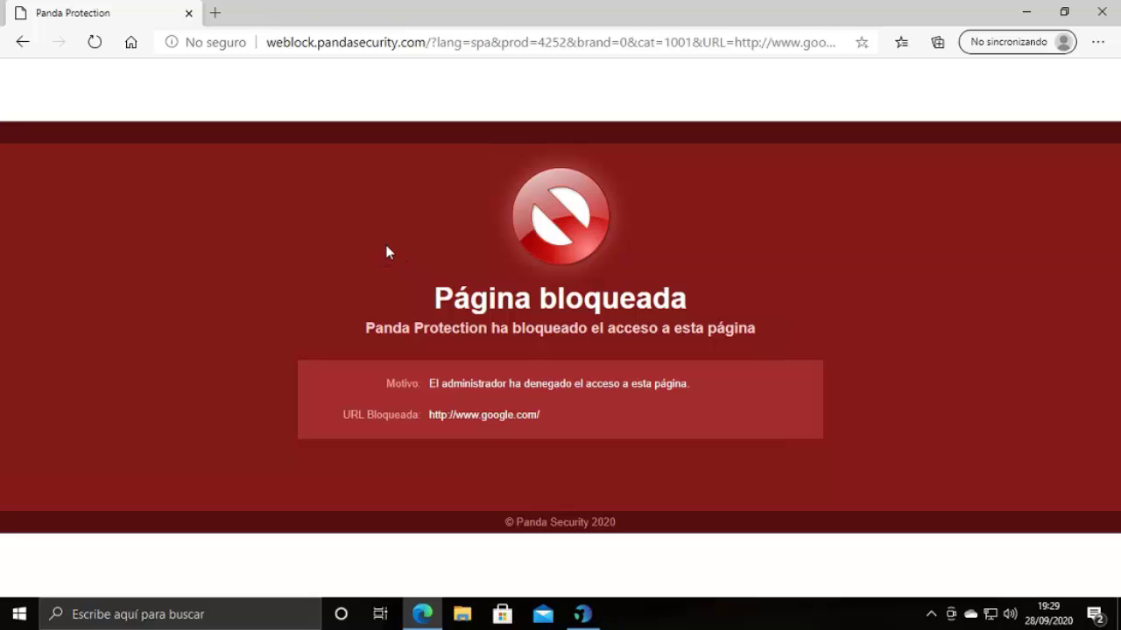
left_click(582, 614)
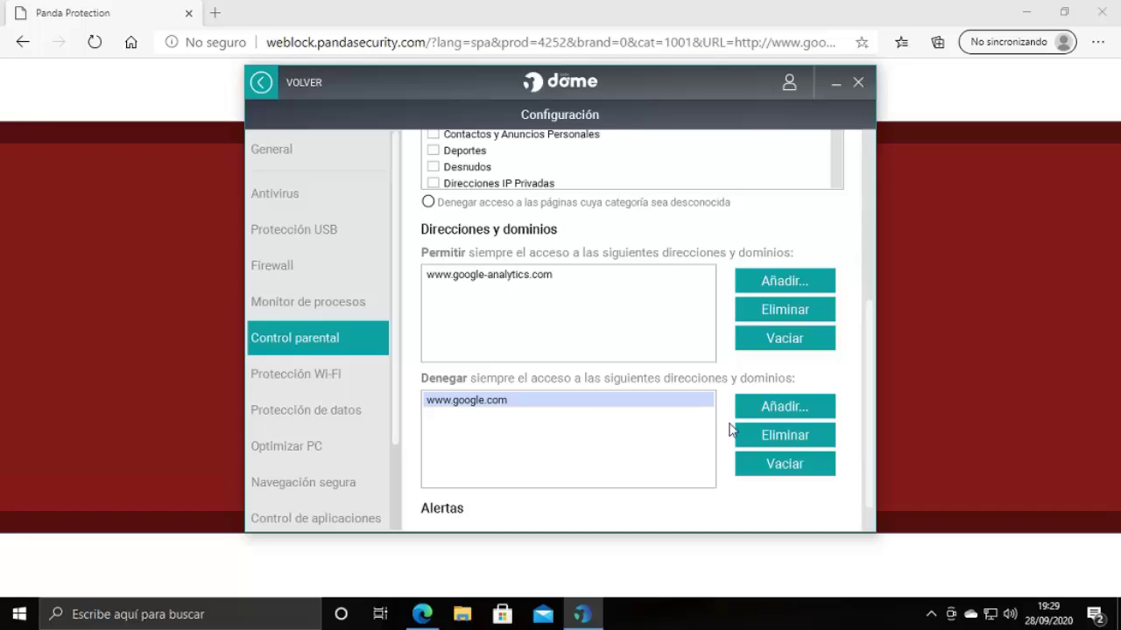
left_click(766, 442)
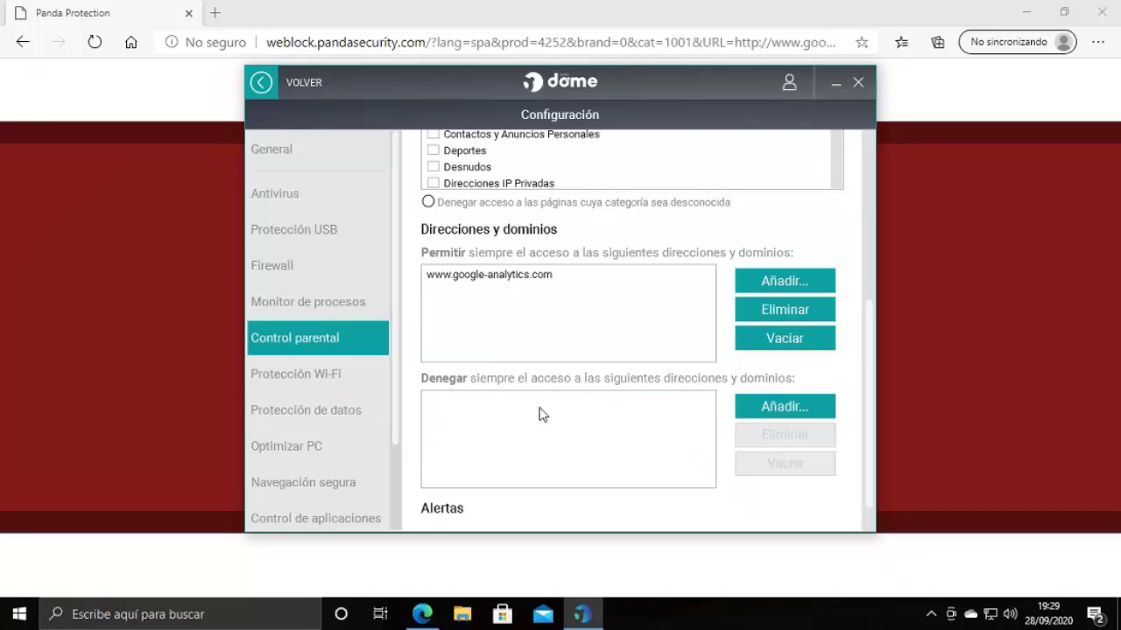
left_click(1101, 12)
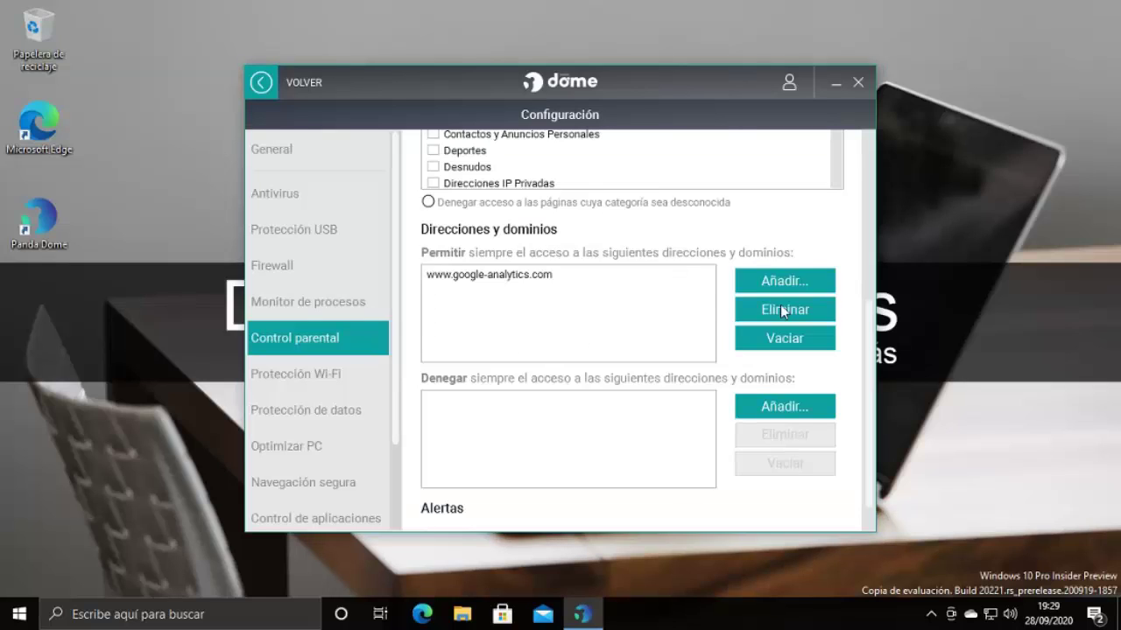
scroll(796, 298, "up", 2)
scroll(792, 307, "up", 2)
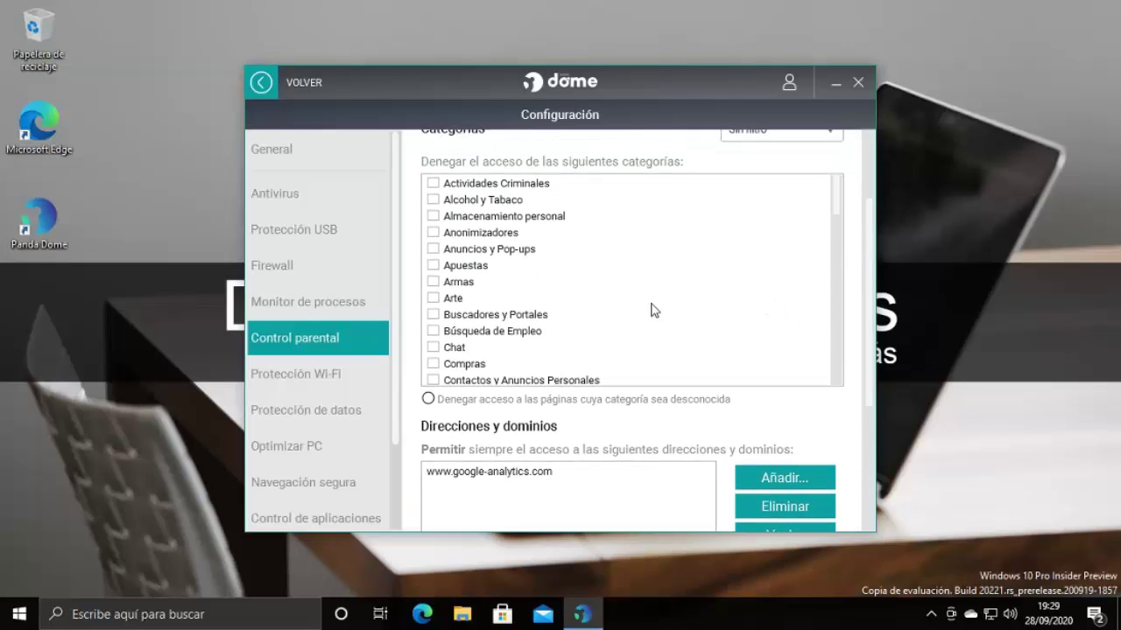
left_click(262, 91)
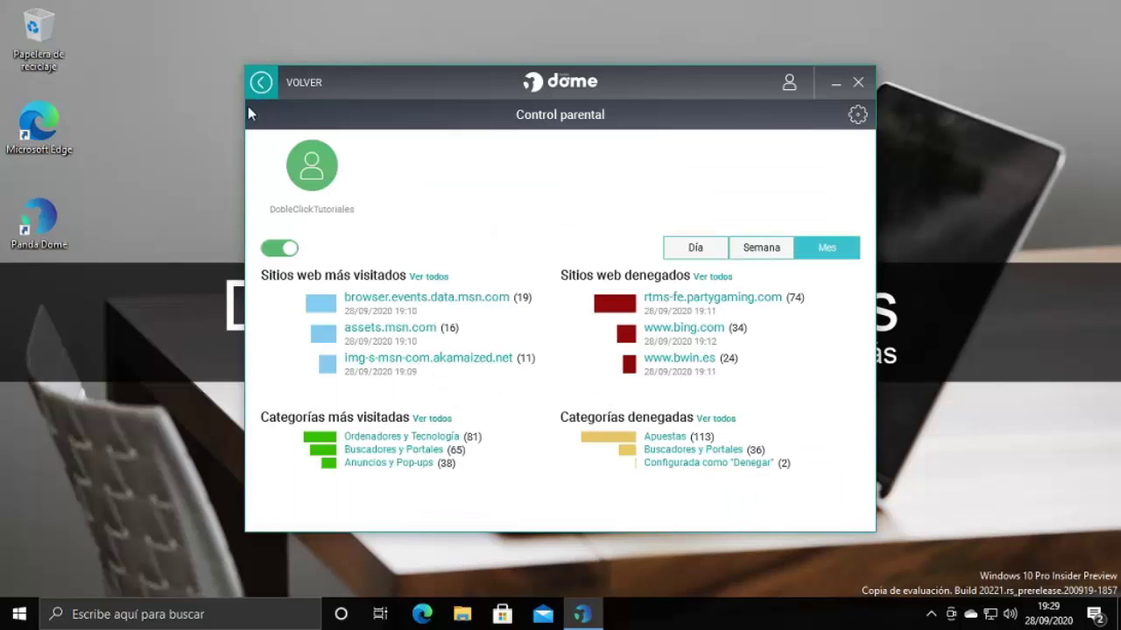
left_click(261, 83)
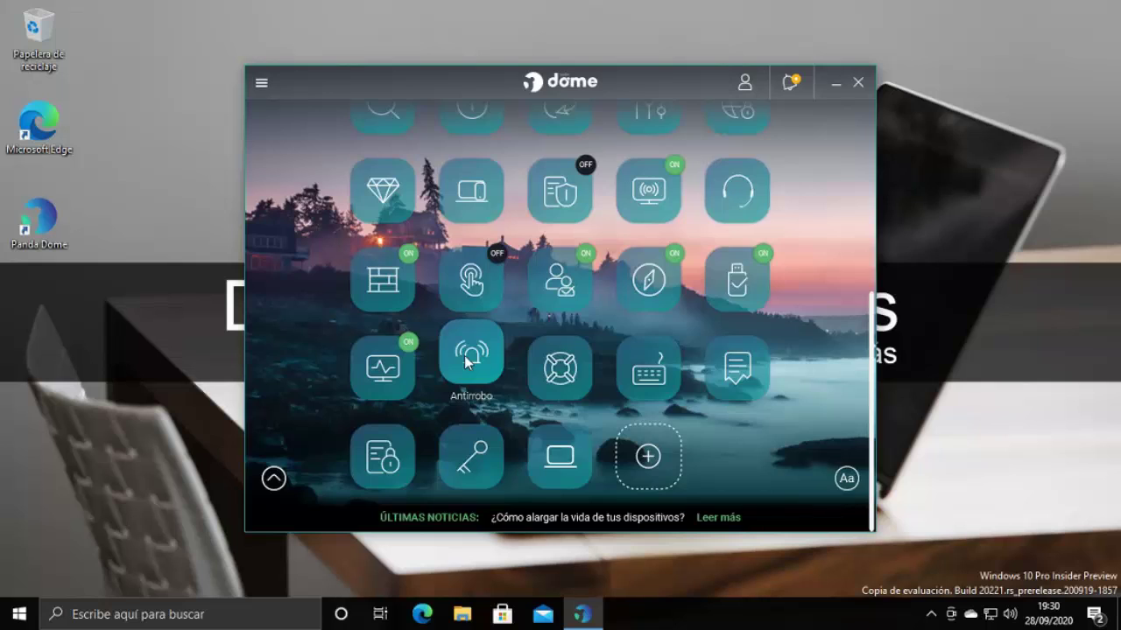
left_click(466, 362)
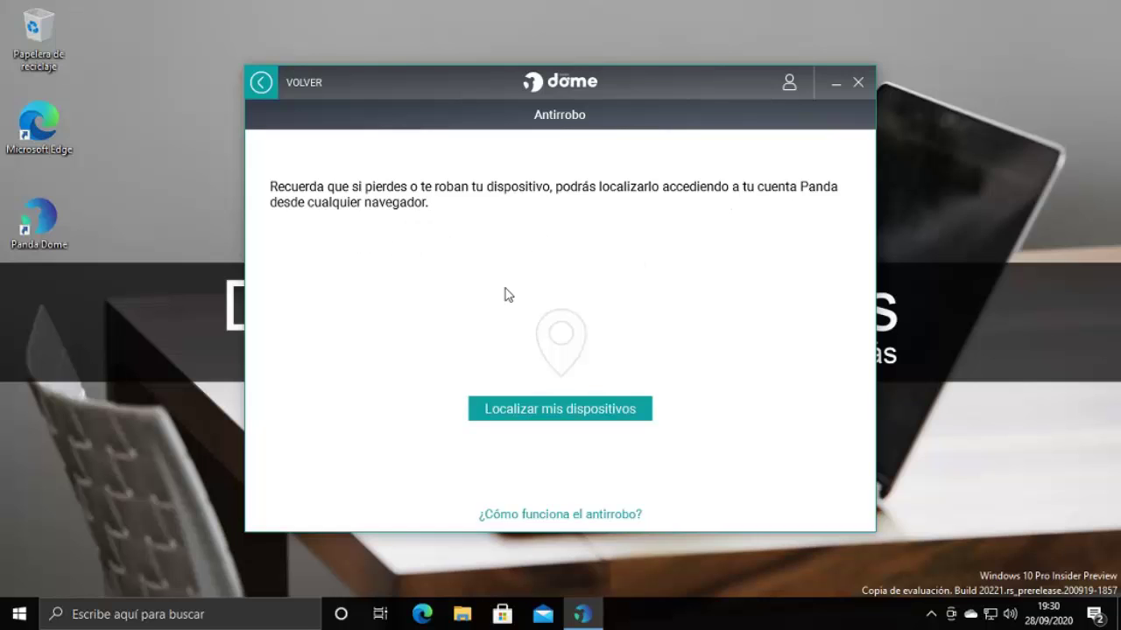
left_click(269, 87)
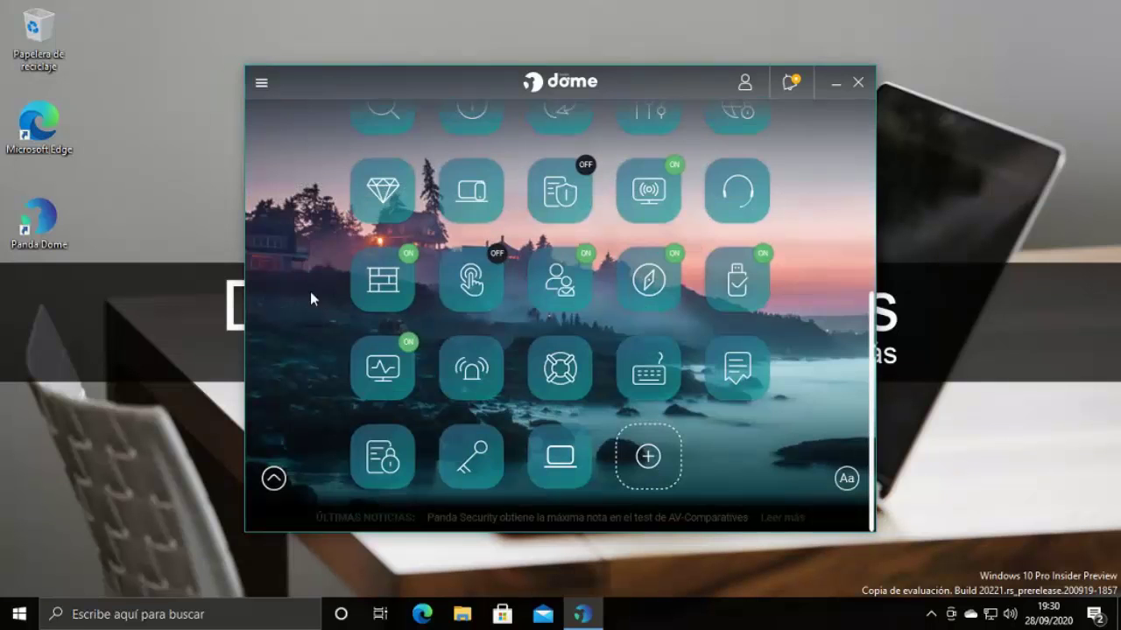
left_click(650, 364)
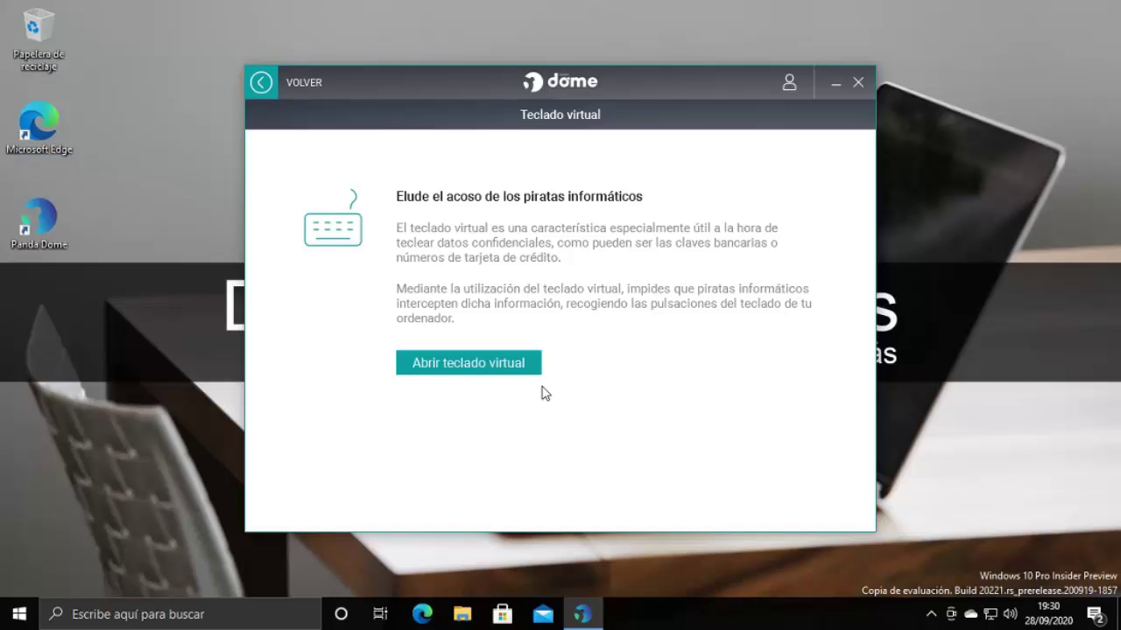
left_click(490, 371)
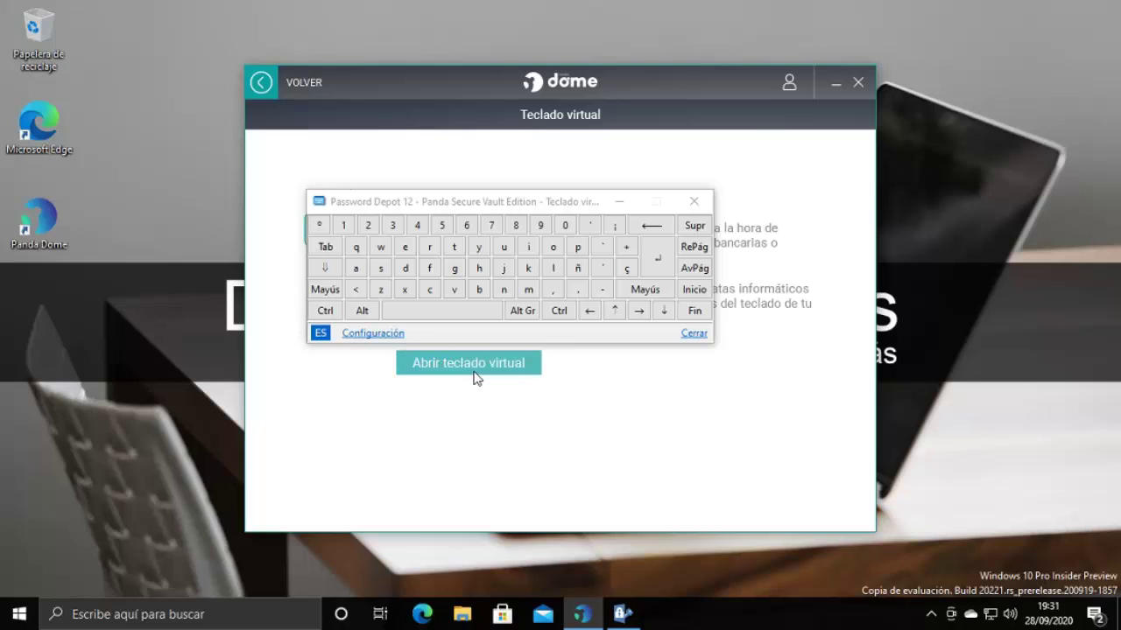
left_click(695, 334)
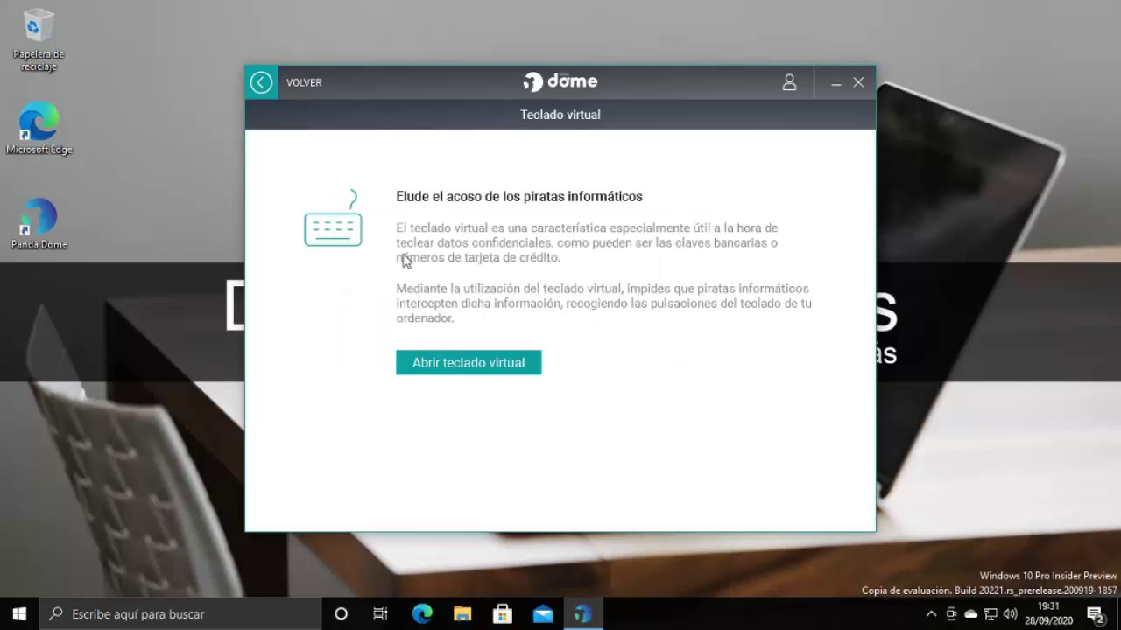
left_click(262, 84)
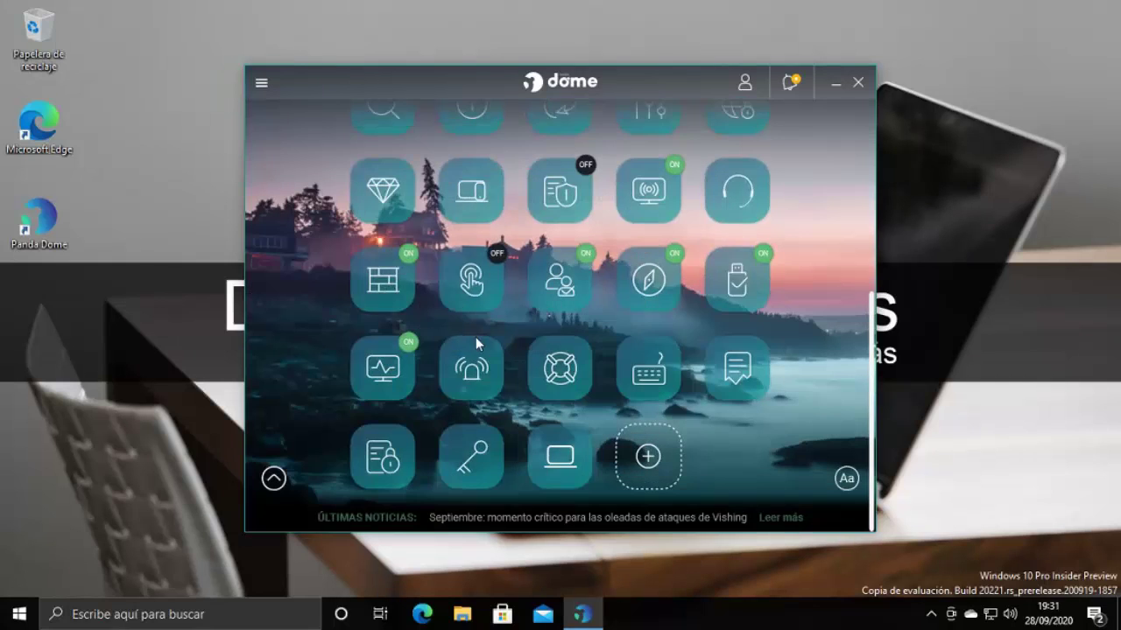
Open Gestión de contraseñas and launch the password manager, bringing up the Panda Cuenta sign-in
left_click(470, 448)
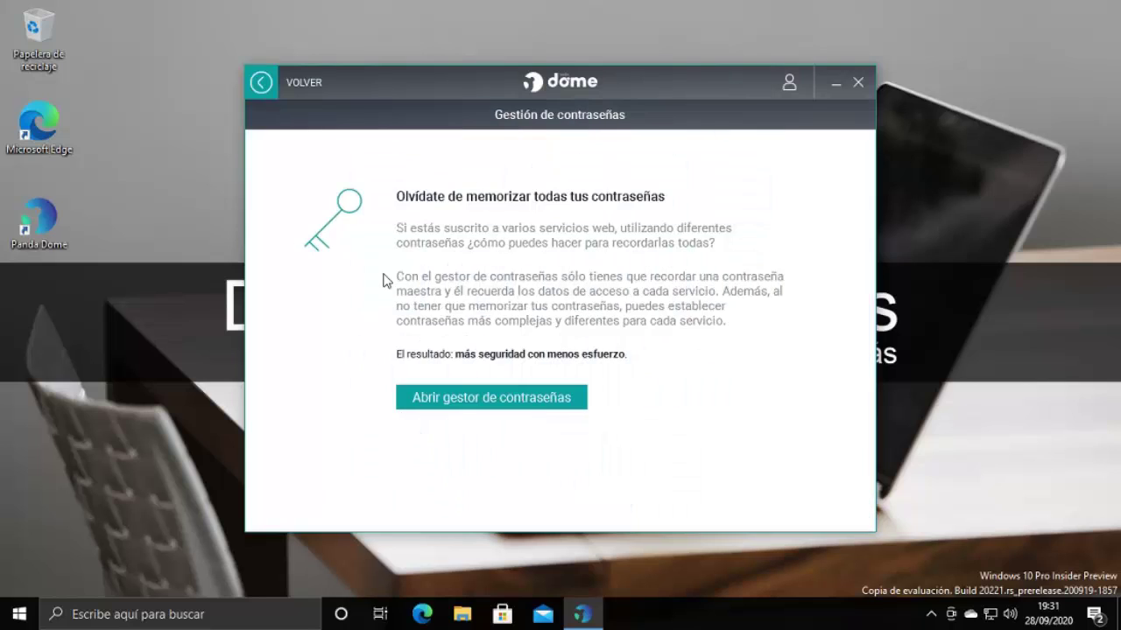
left_click(483, 401)
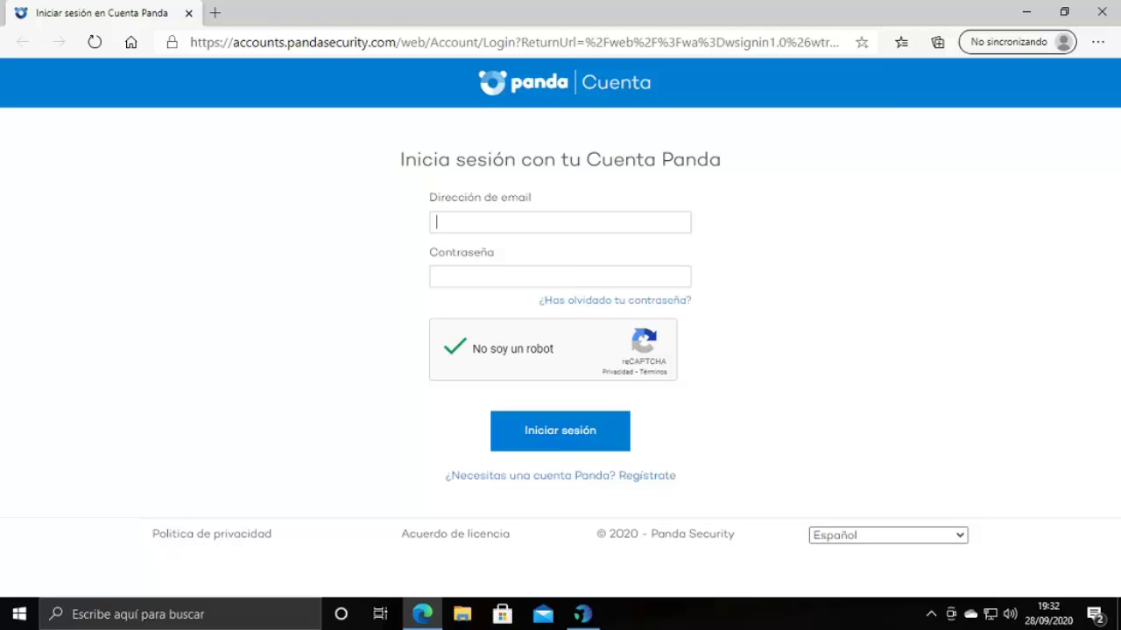
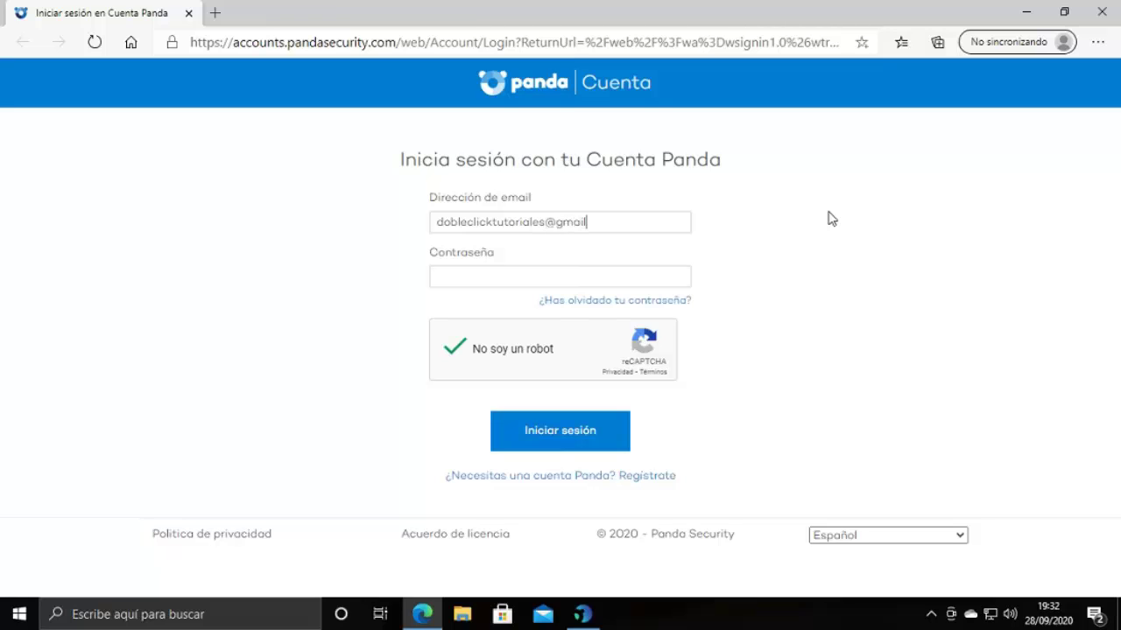
Sign in to Panda MyAccount with the account e-mail and password, then review its products list
key("Tab")
key("ctrl+v")
left_click(582, 435)
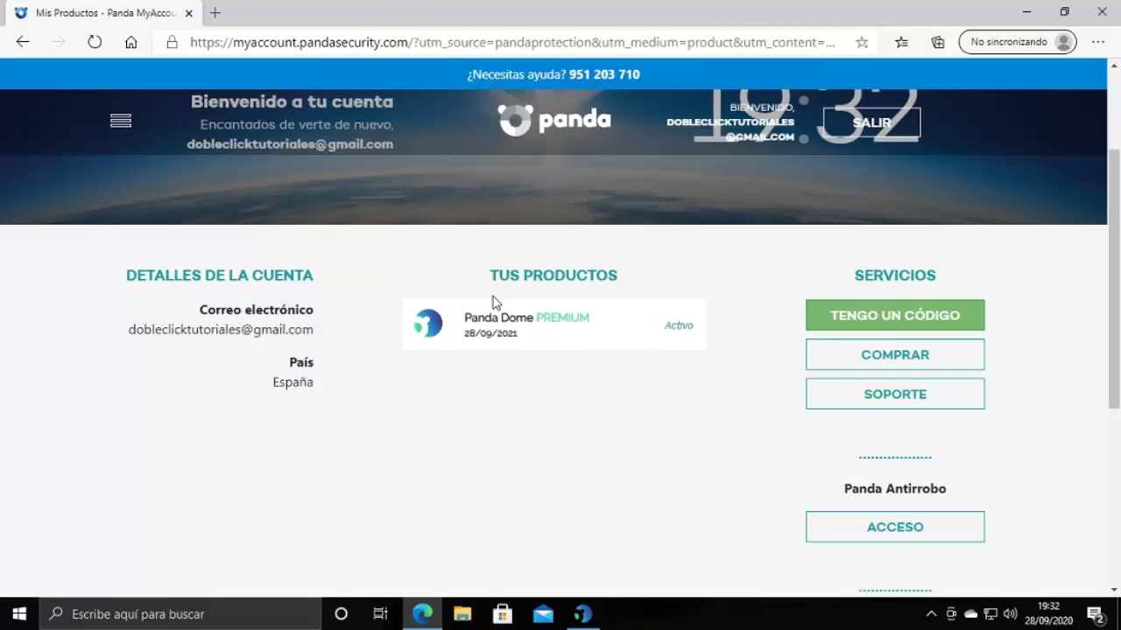
scroll(709, 375, "down", 4)
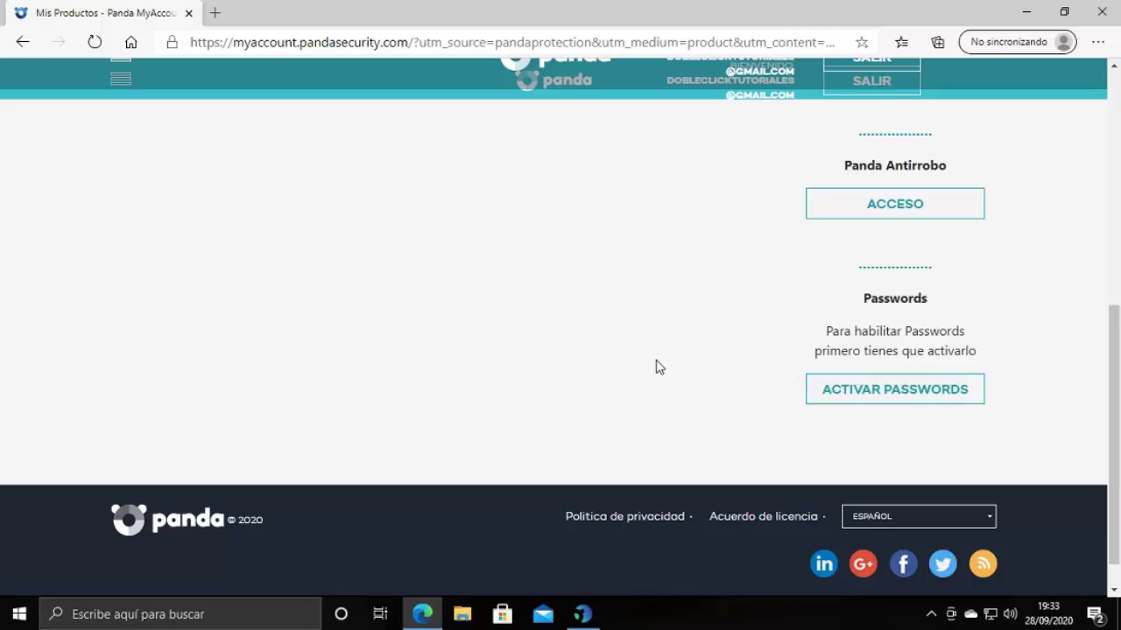
scroll(639, 370, "up", 5)
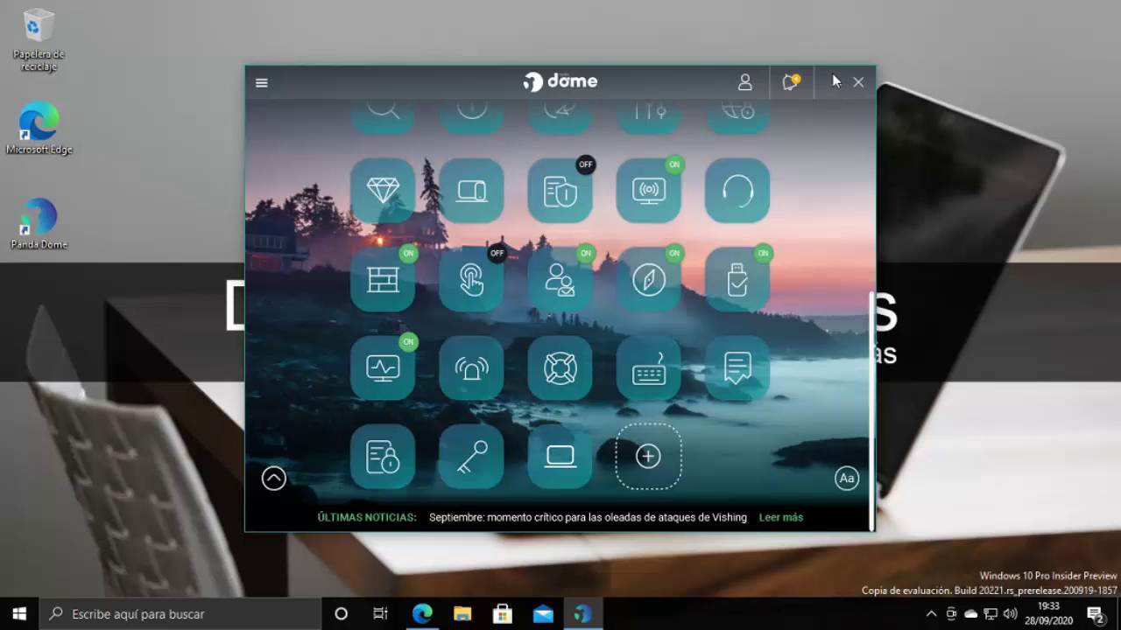
Return the Dome dashboard to the top and minimize Panda Dome to the desktop
scroll(841, 231, "up", 5)
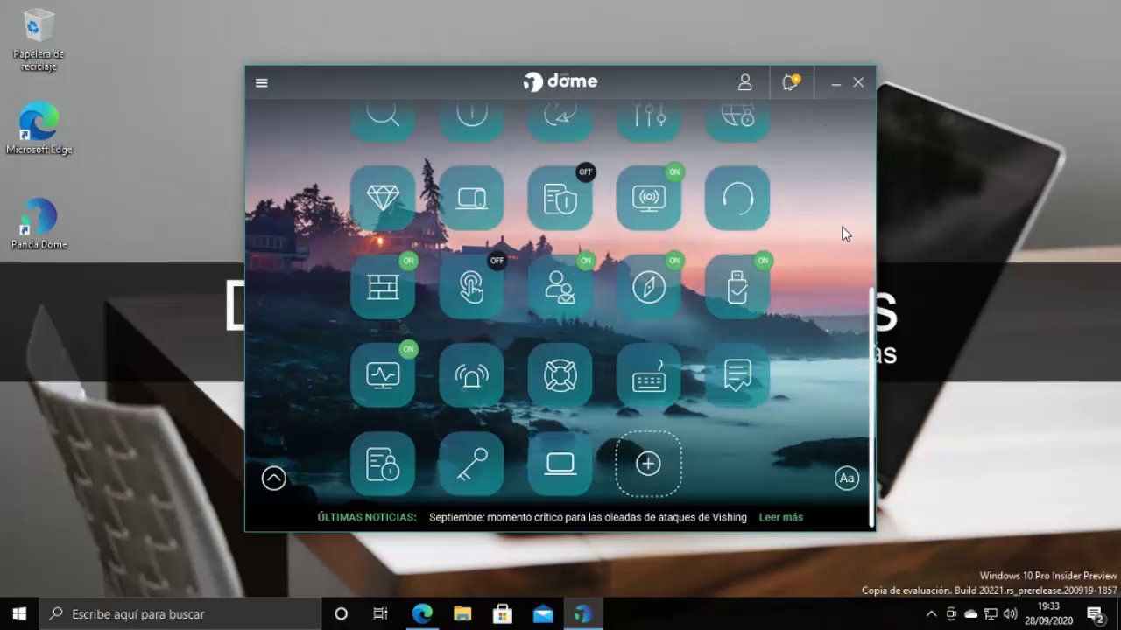
scroll(838, 231, "up", 1)
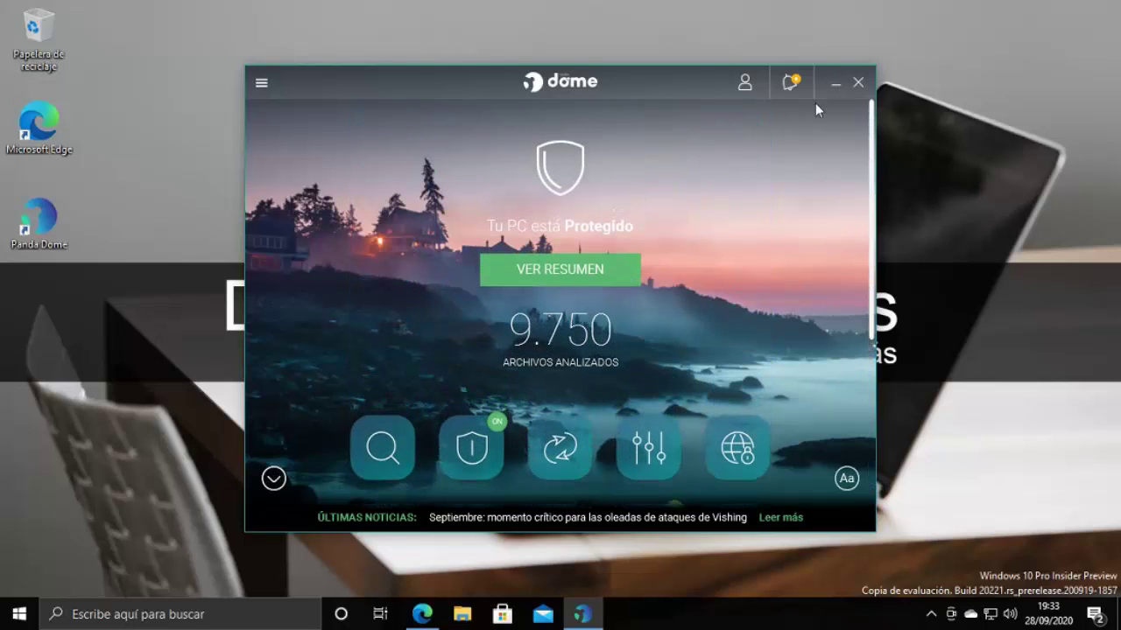
left_click(834, 83)
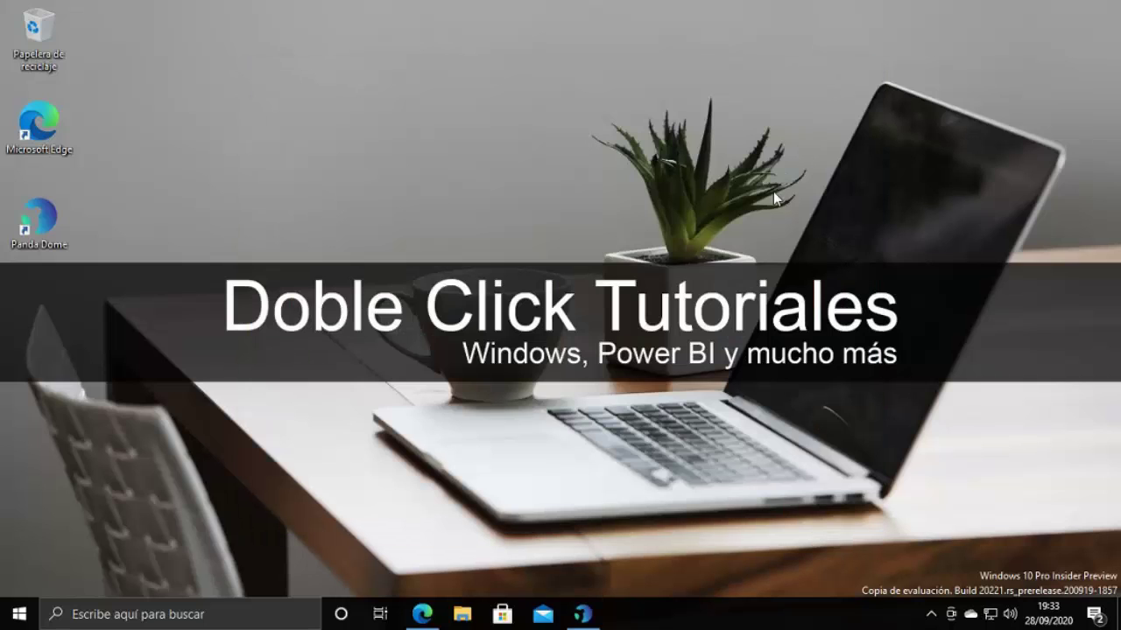